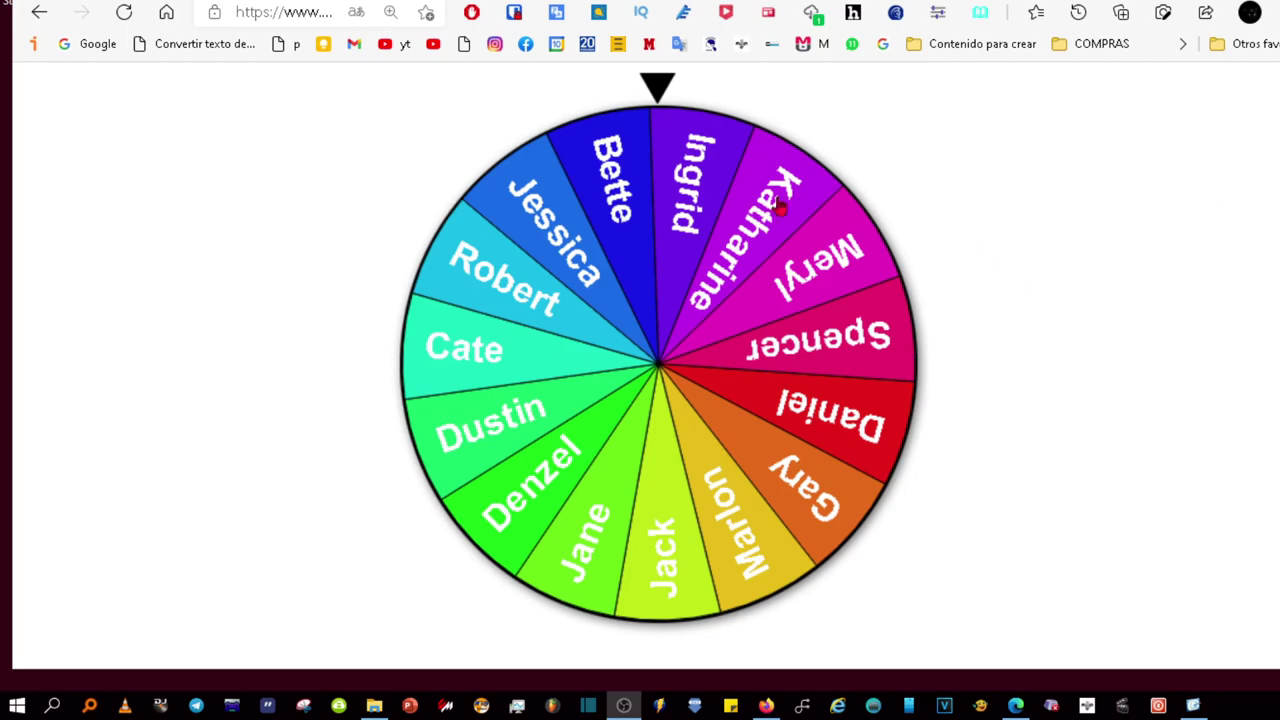
Spin the sample name wheel until it lands on Bette, then select the page address.
click(900, 146)
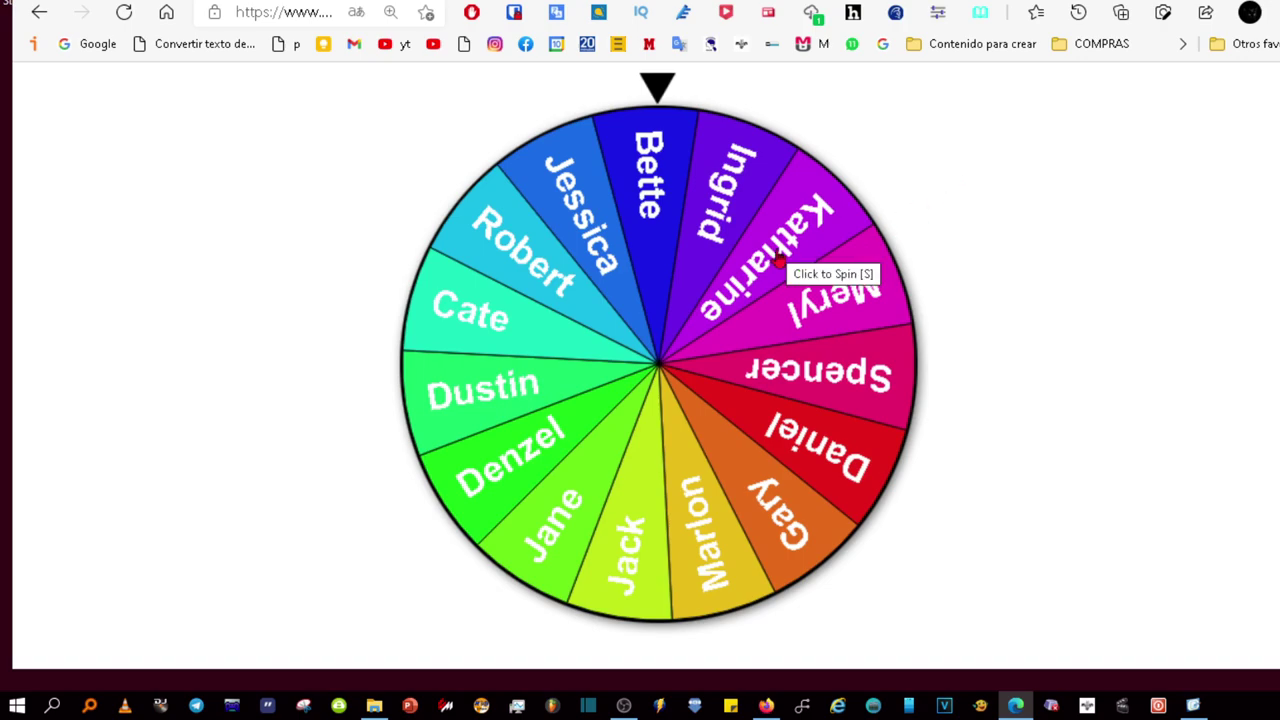
click(321, 15)
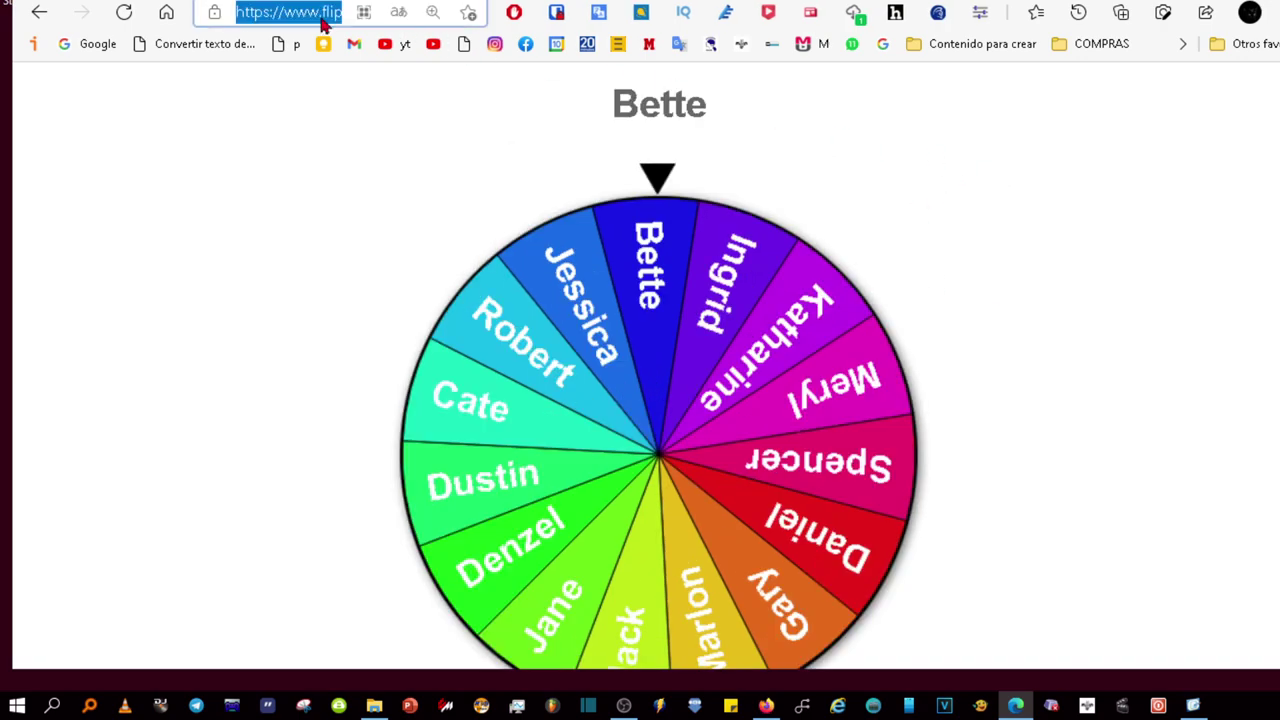
right_click(321, 15)
Paste and load the Random Name Picker template link, then make a copy of it.
click(414, 198)
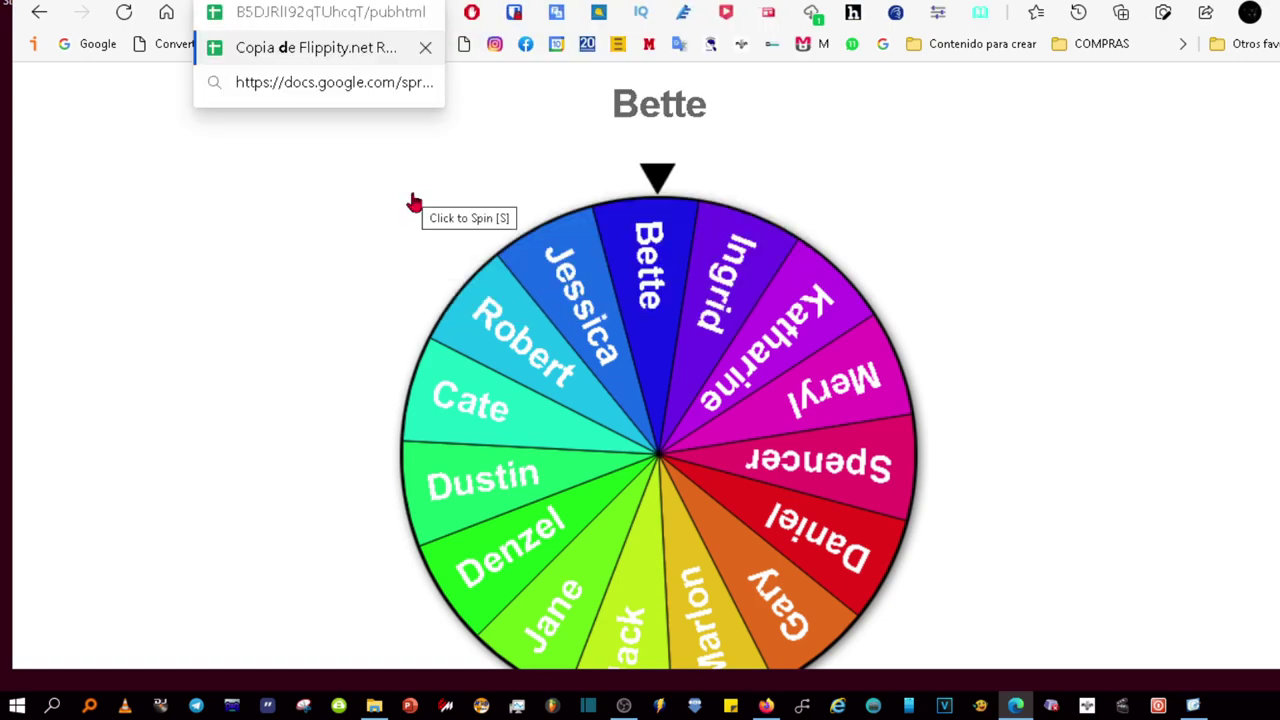
key(Return)
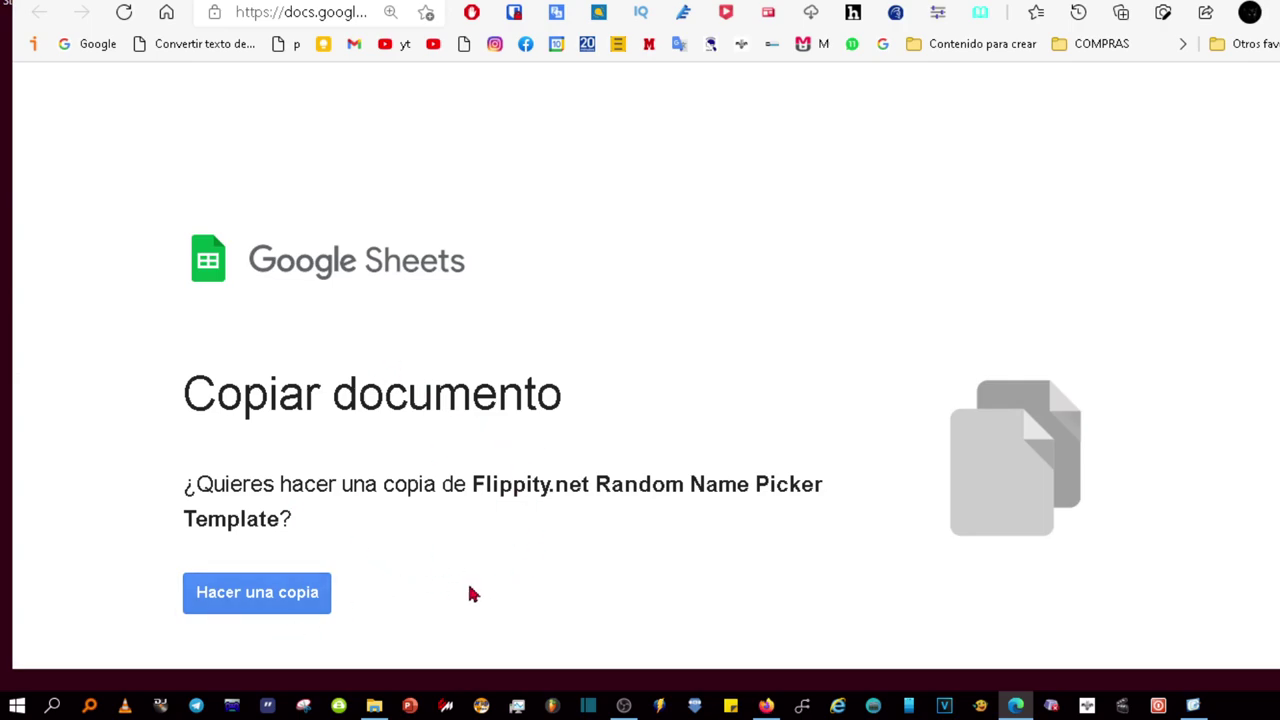
click(307, 598)
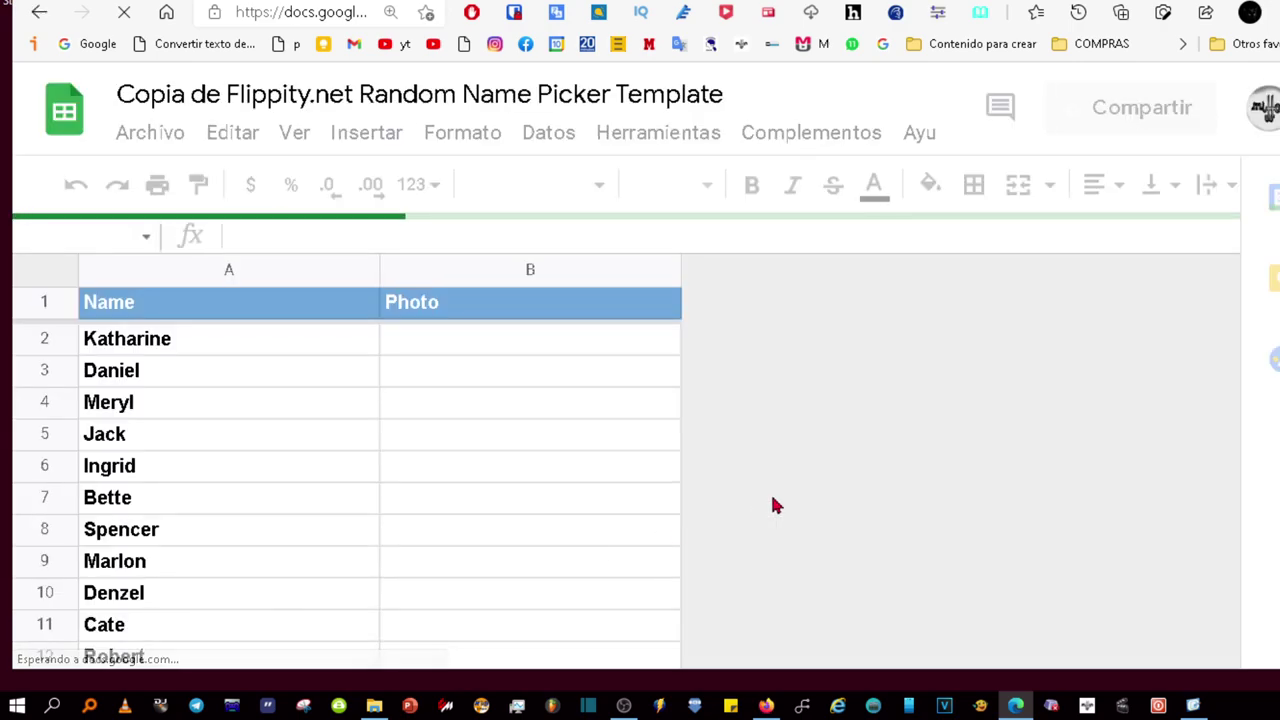
Replace the sample names in column A with the numbers 1 through 6.
scroll(195, 360, down, 1)
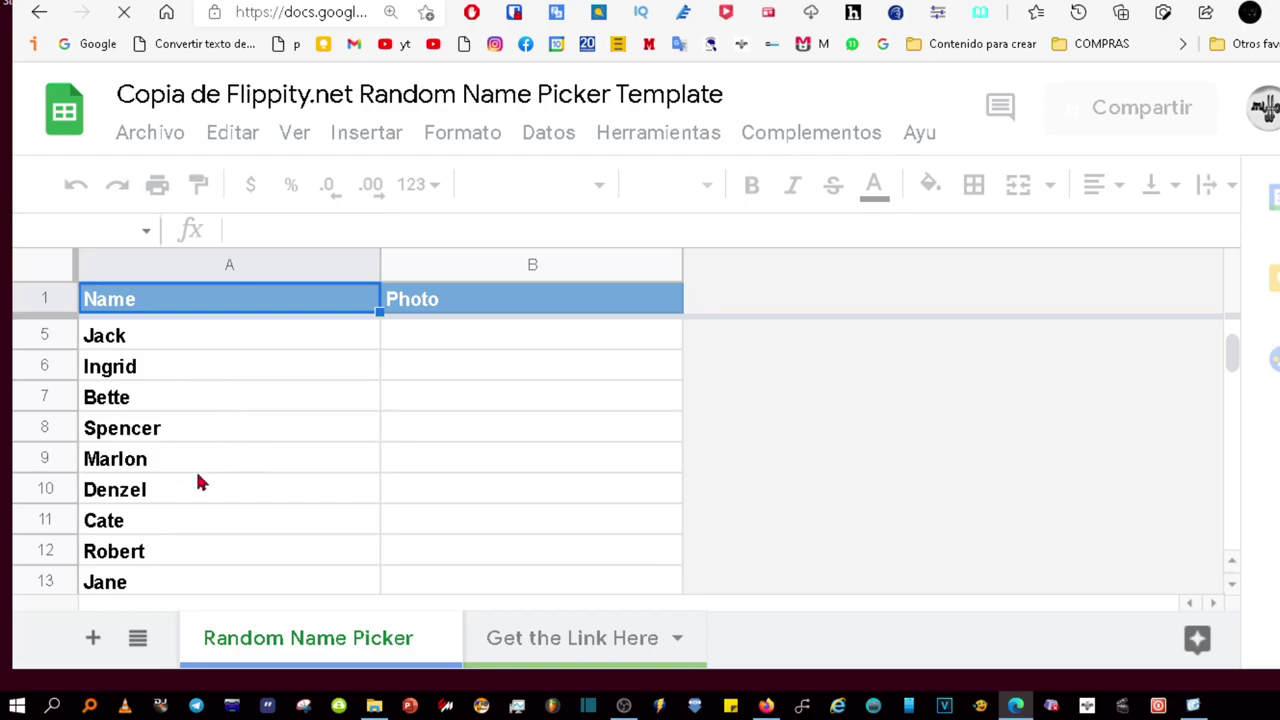
scroll(205, 480, down, 2)
scroll(210, 475, up, 1)
scroll(257, 509, up, 1)
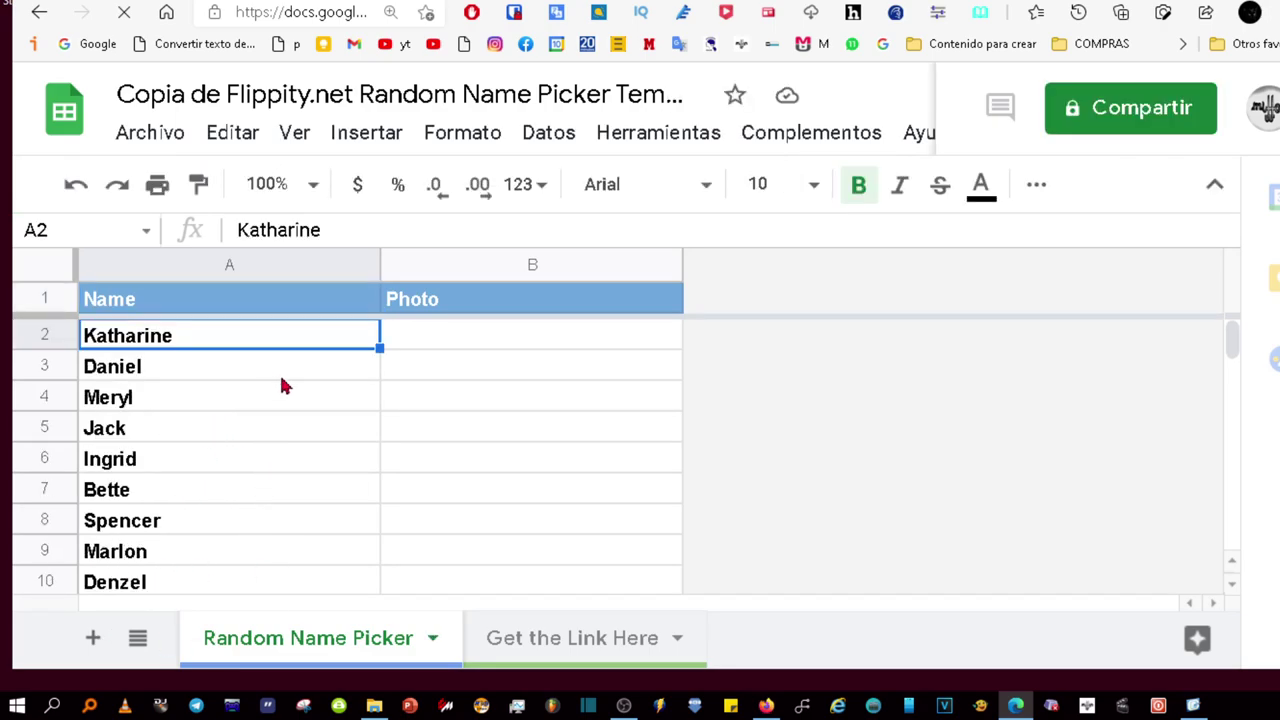
double_click(220, 334)
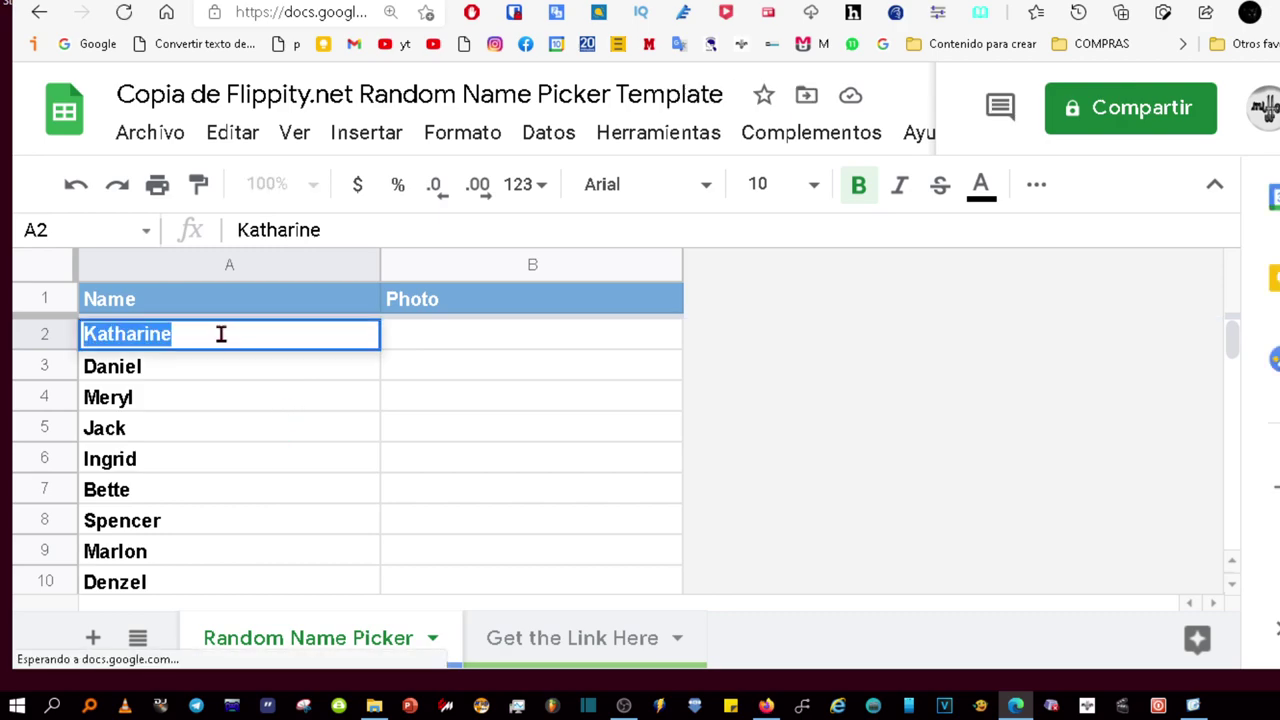
text(1)
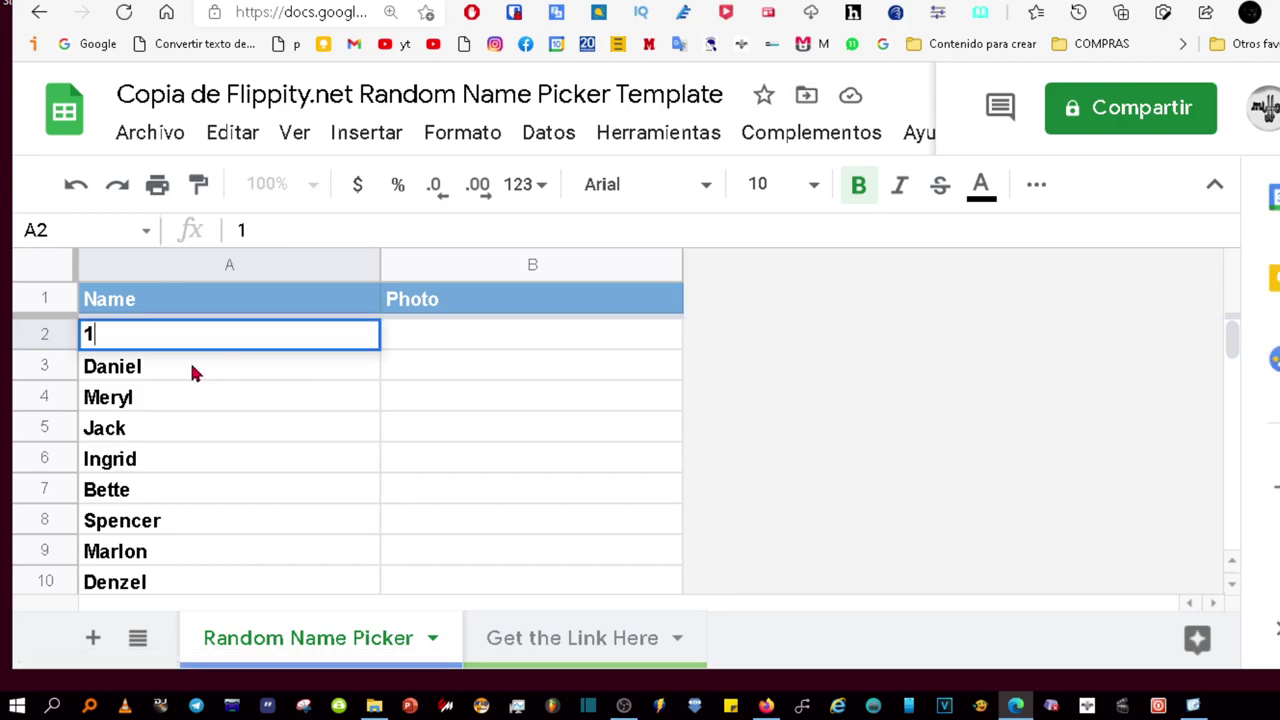
click(193, 372)
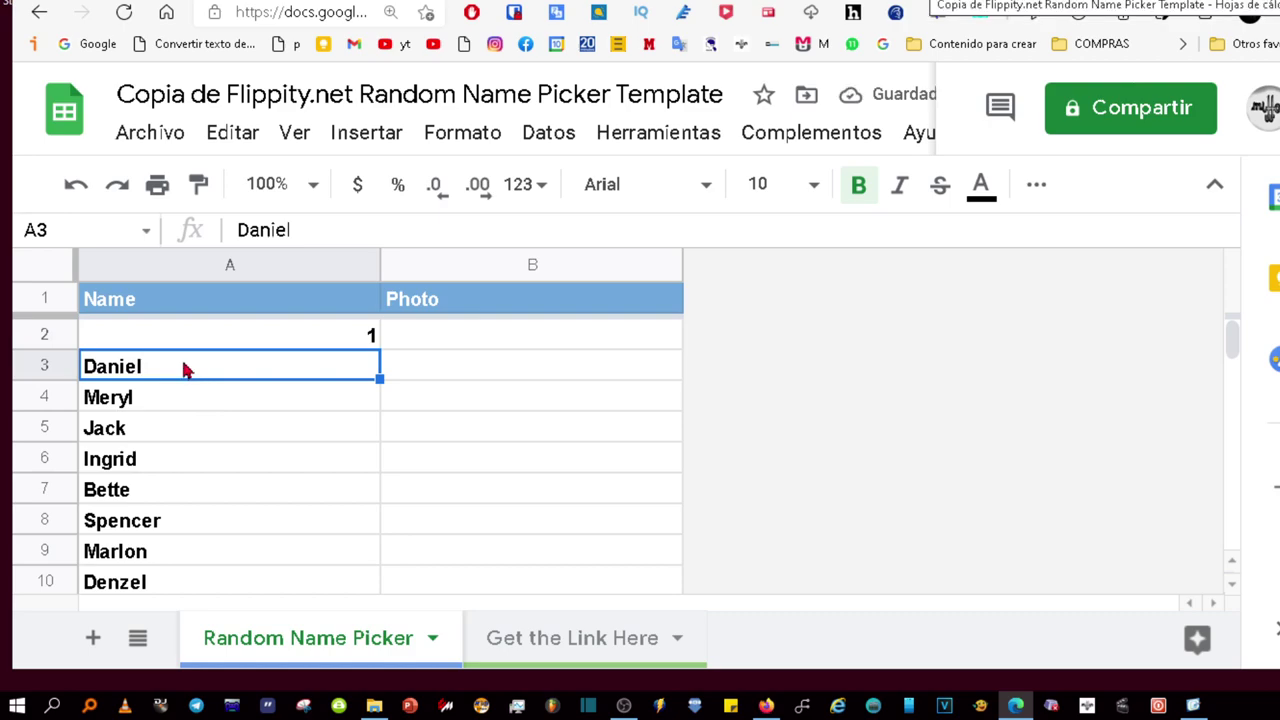
text(2 3 4 5 6)
key(BackSpace)
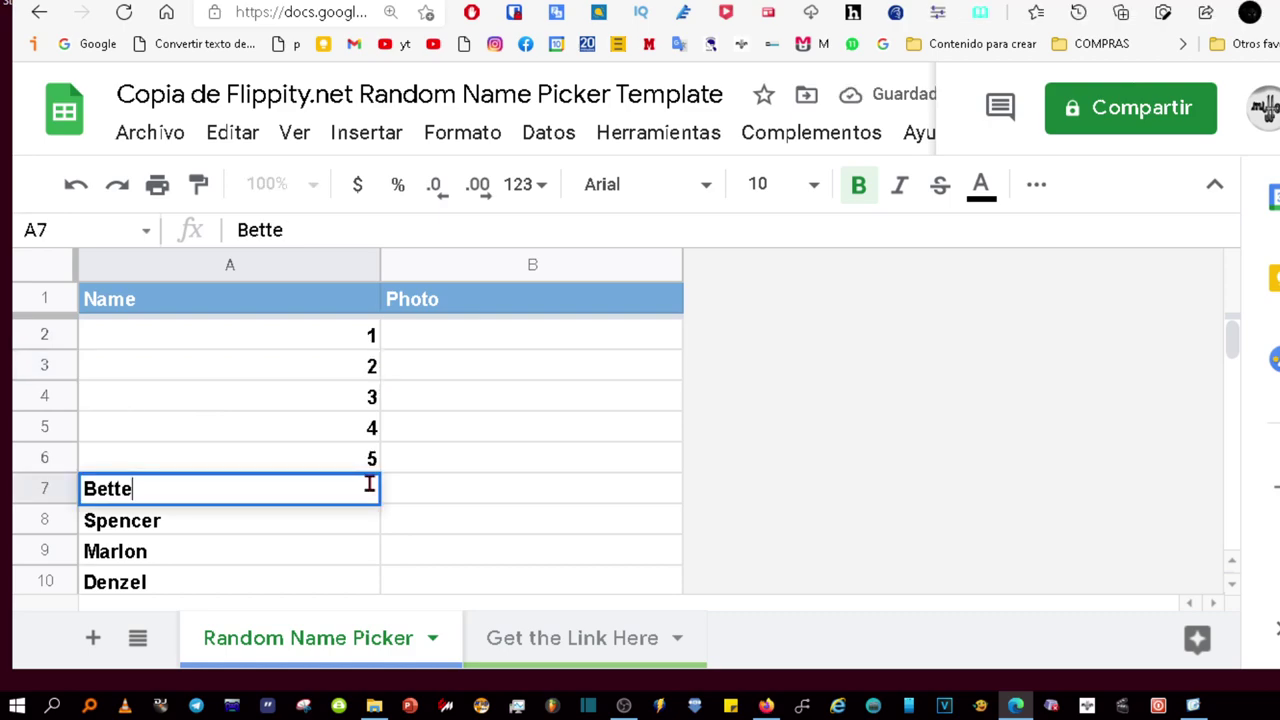
key(BackSpace)
key(BackSpace)
key(BackSpace)
text(6)
key(Return)
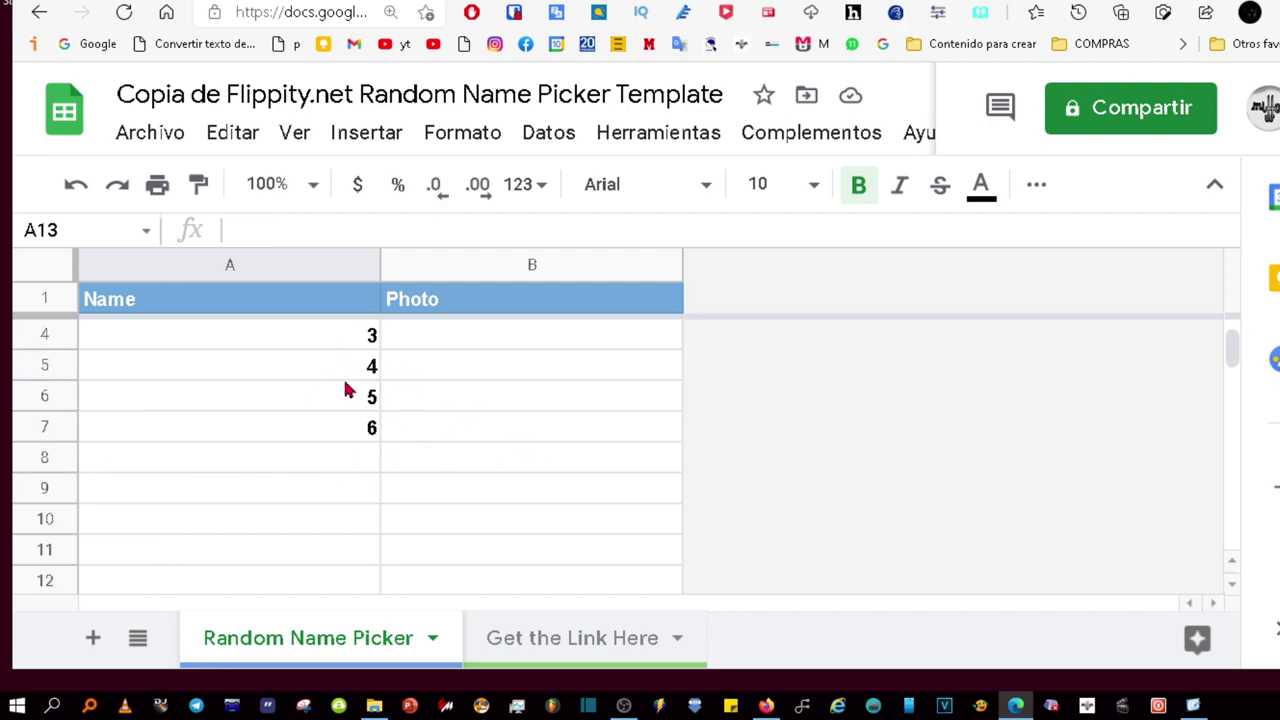
Select the Photo cells B2 through B6 and return to B2.
scroll(344, 390, up, 1)
click(512, 338)
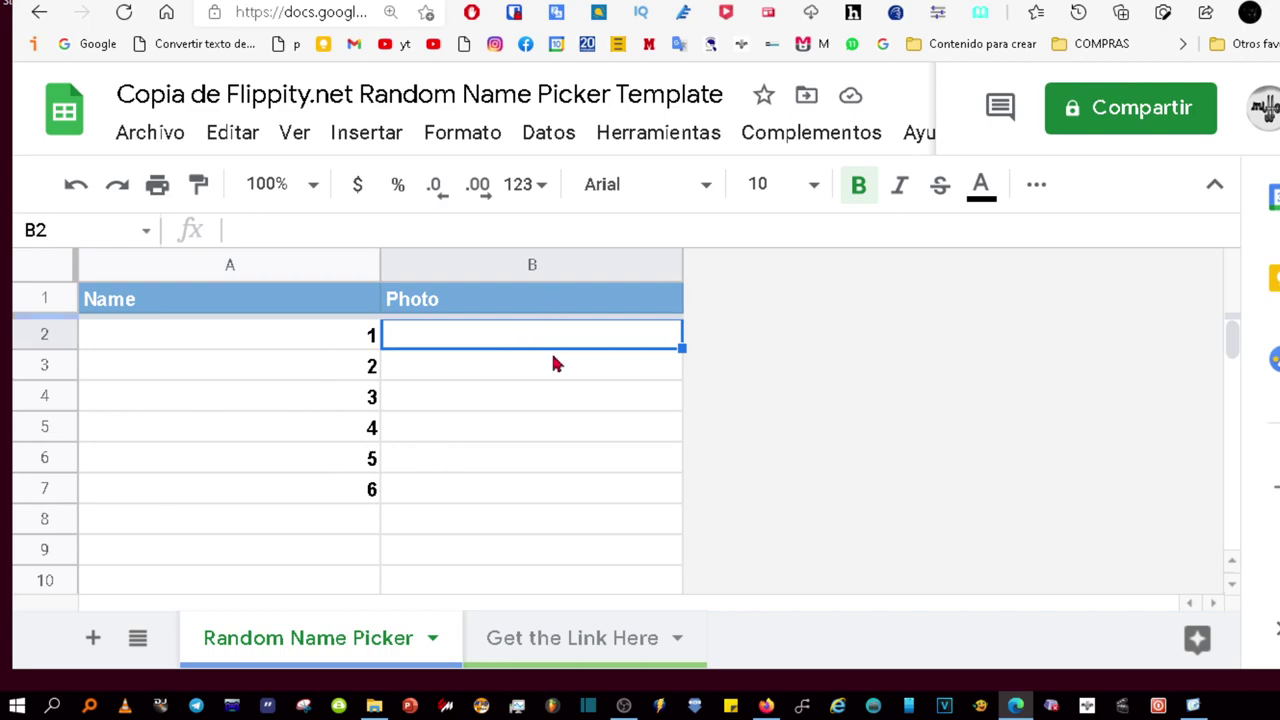
click(503, 370)
click(497, 400)
click(485, 430)
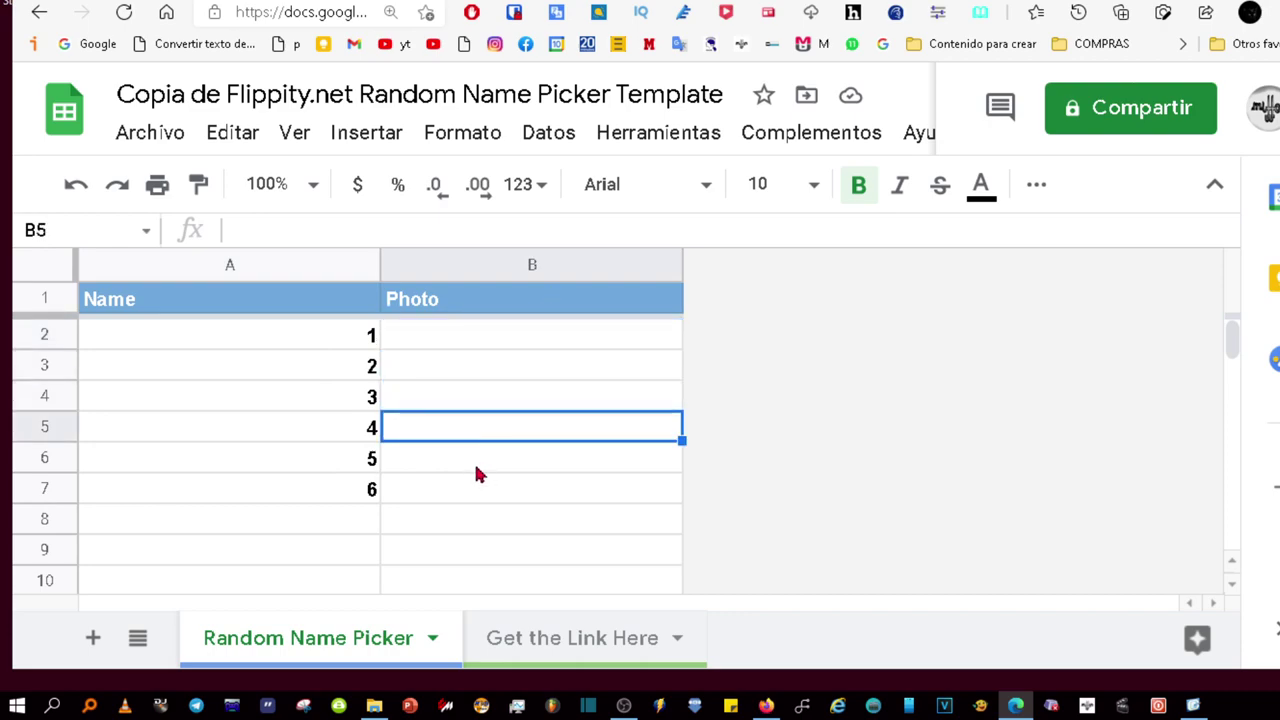
click(476, 468)
click(500, 342)
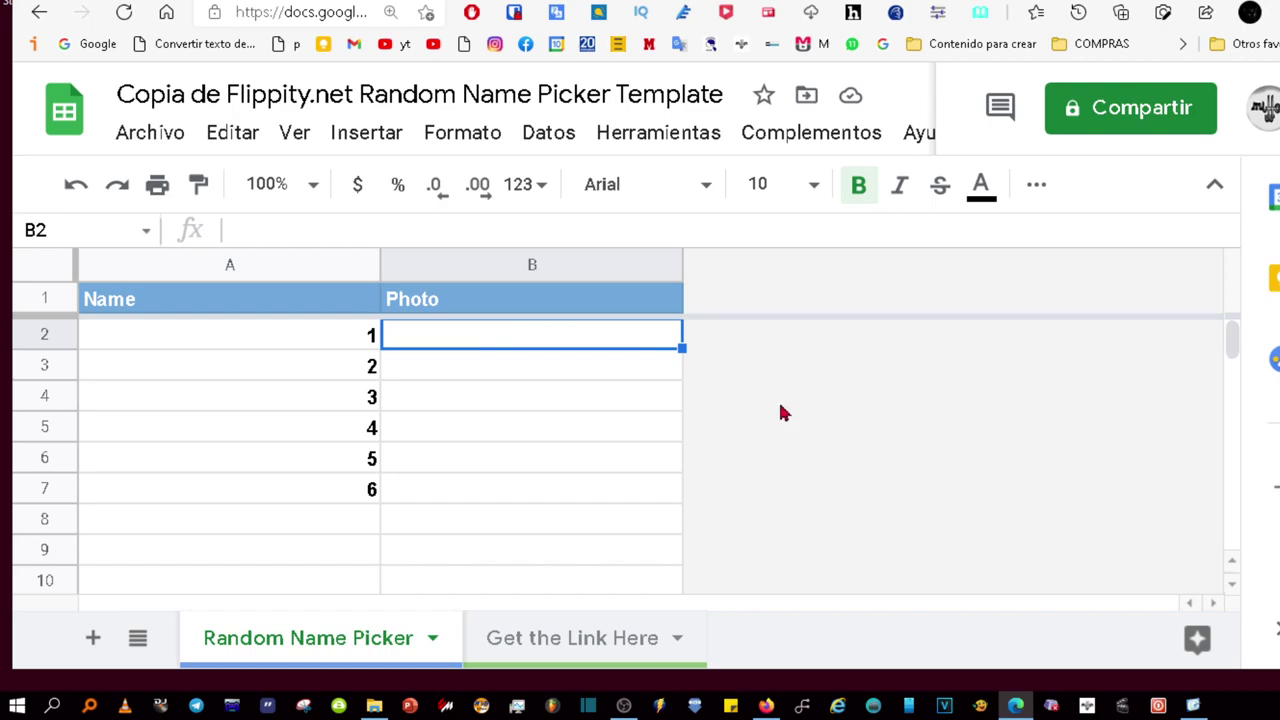
Publish the whole spreadsheet to the web as a web page and open the published link.
scroll(850, 385, down, 3)
scroll(840, 405, up, 2)
scroll(860, 430, up, 2)
click(158, 132)
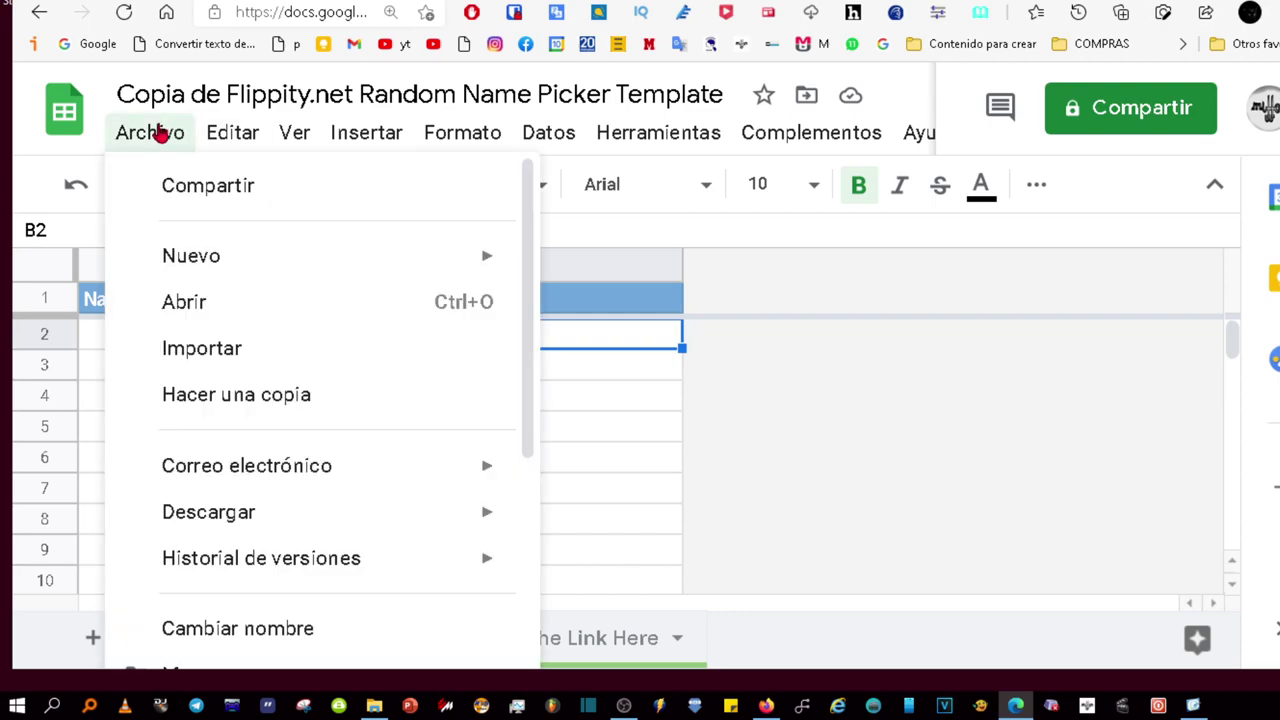
scroll(329, 357, down, 3)
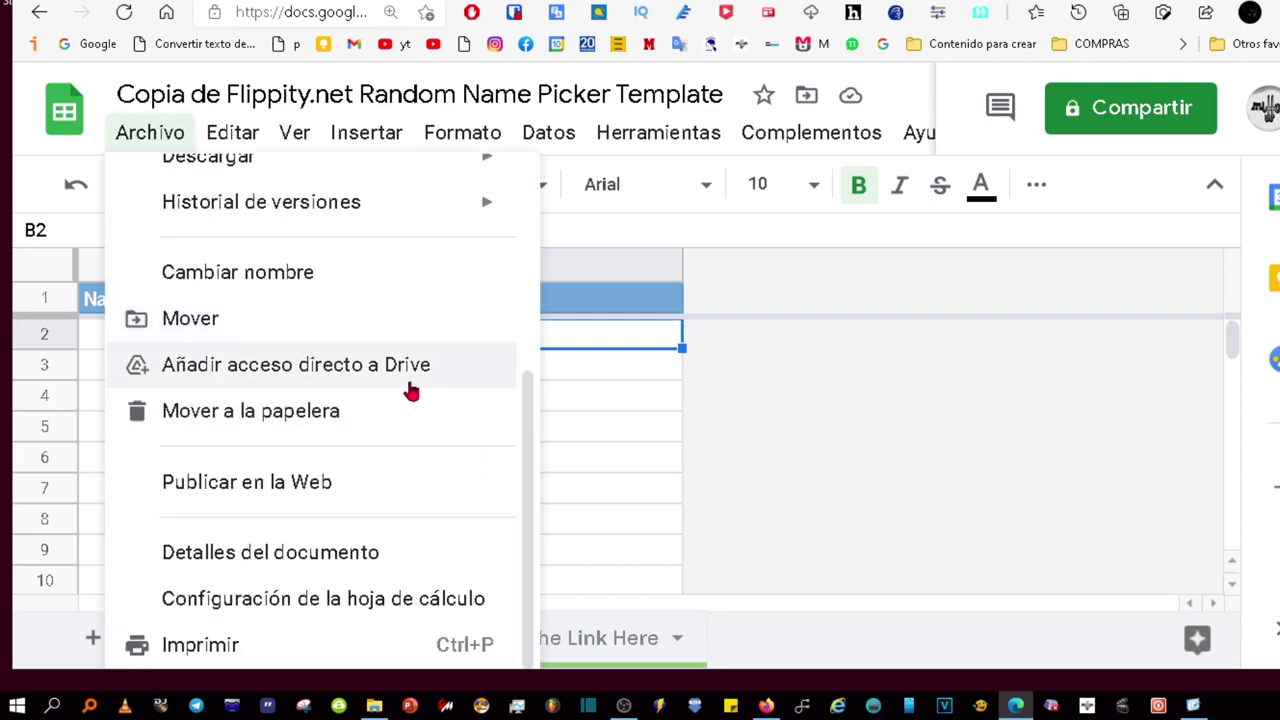
scroll(415, 395, up, 2)
click(335, 640)
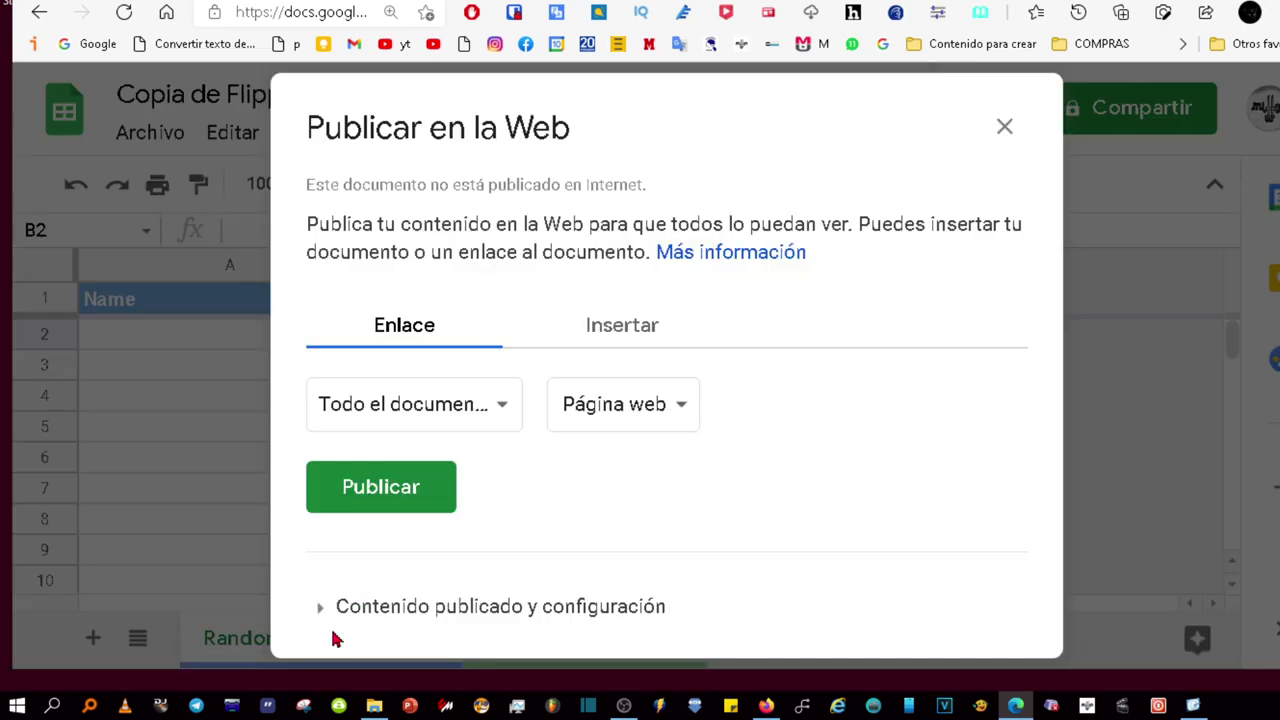
click(427, 488)
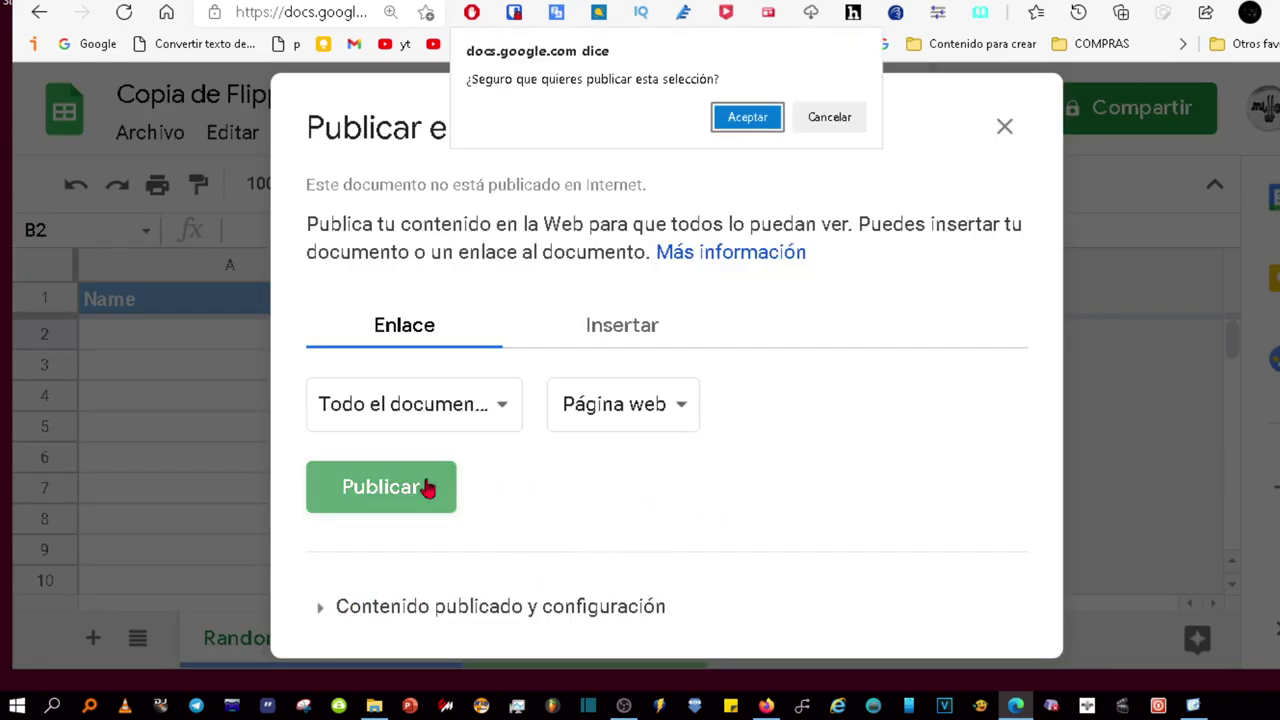
click(748, 119)
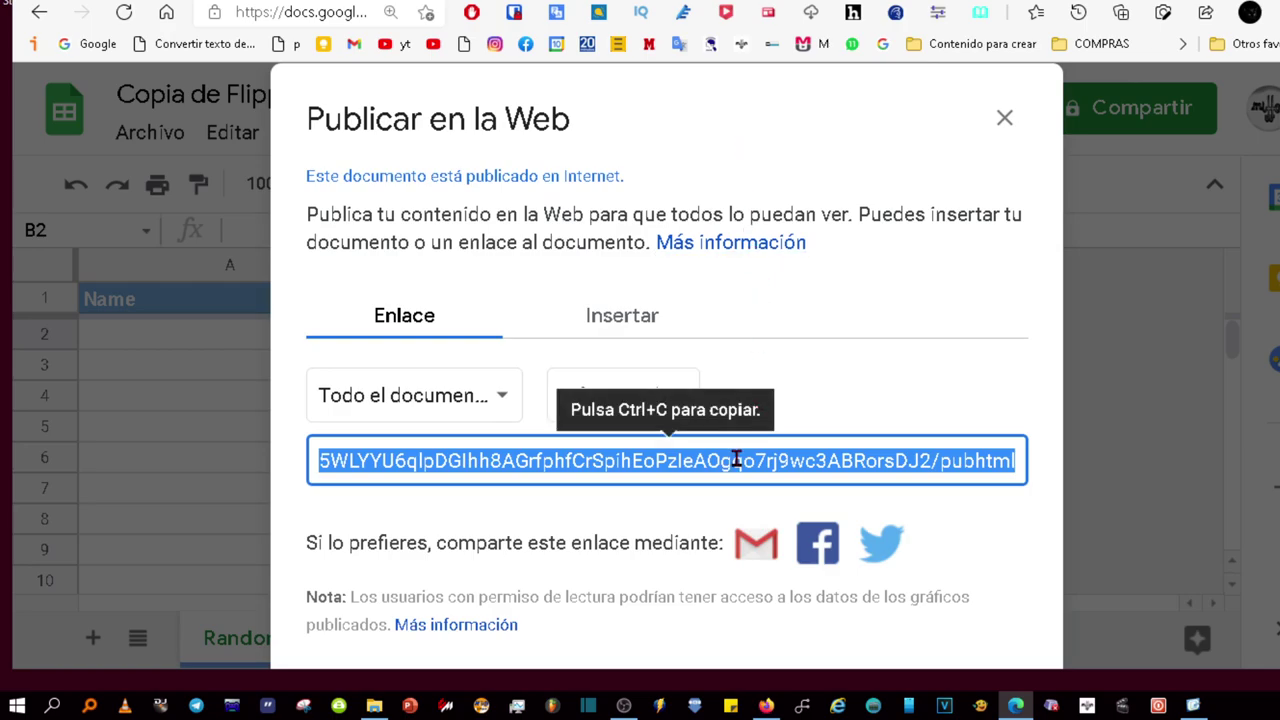
right_click(737, 462)
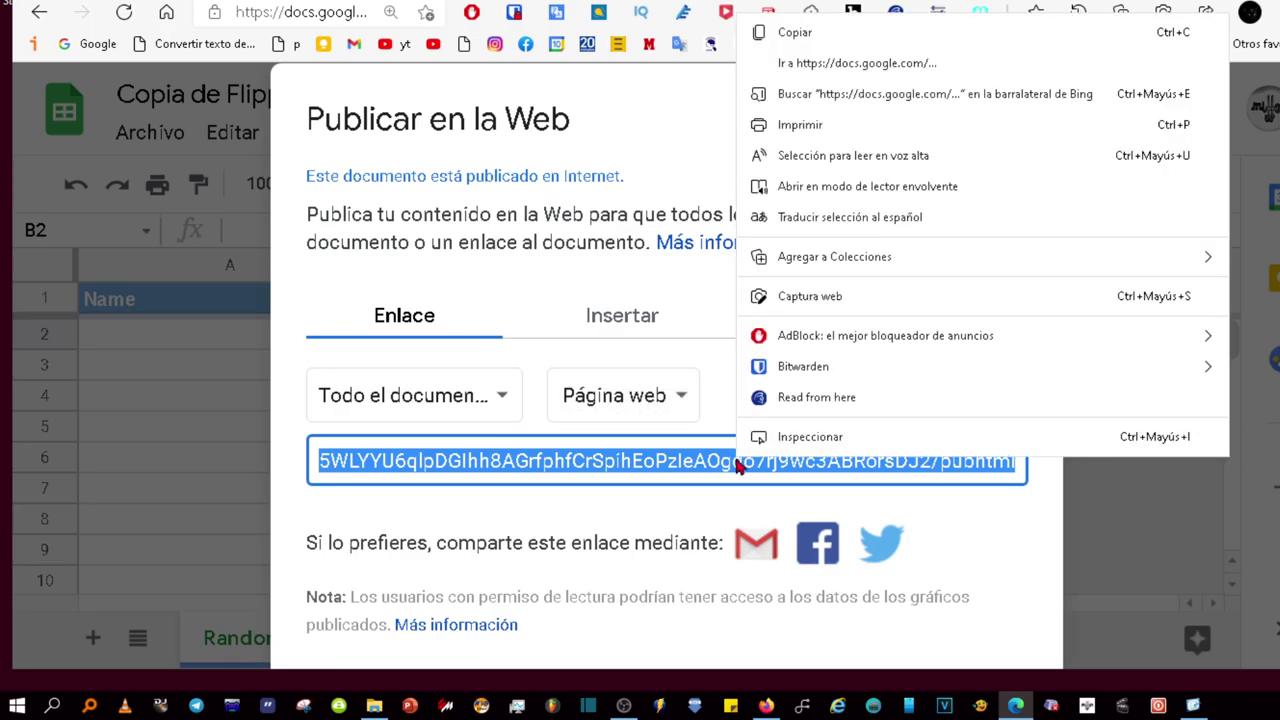
click(860, 64)
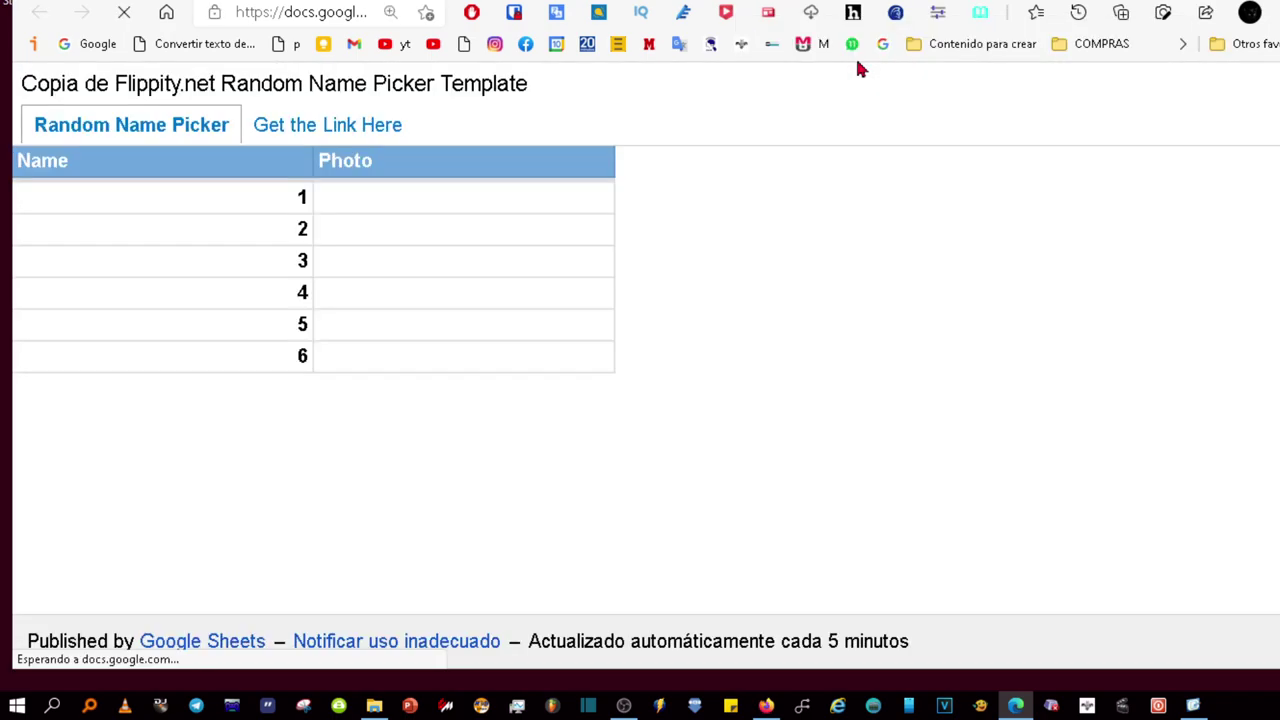
On the Get the Link Here sheet, follow the flippity.net Random Name Picker link.
click(360, 130)
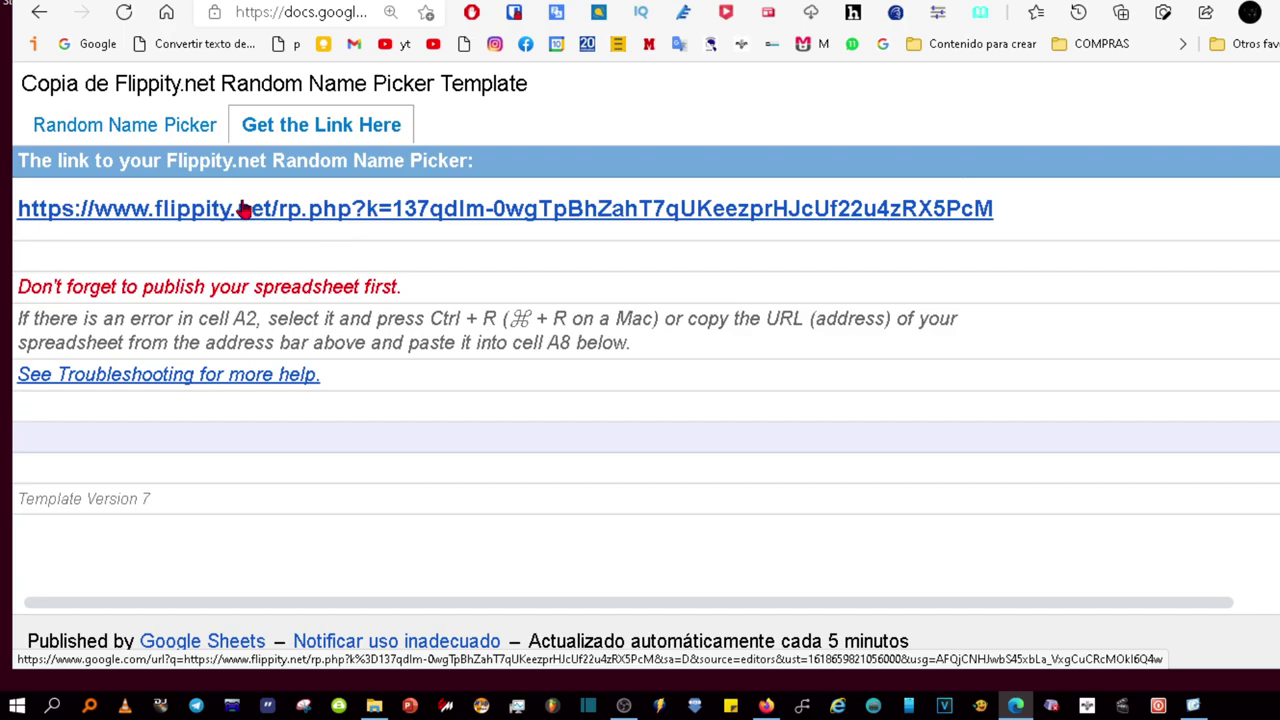
drag(328, 214, 286, 230)
click(286, 230)
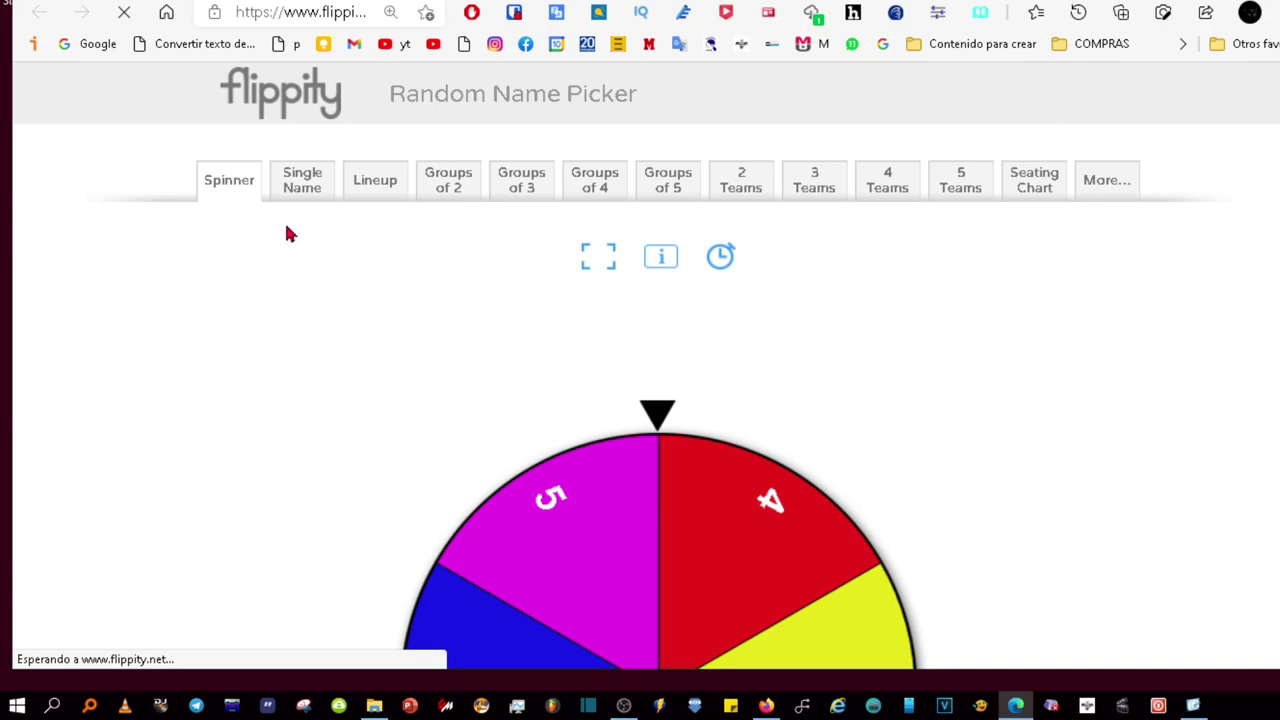
Spin the numbered wheel so it lands on 4, then view it fullscreen and exit.
scroll(596, 358, down, 2)
click(596, 358)
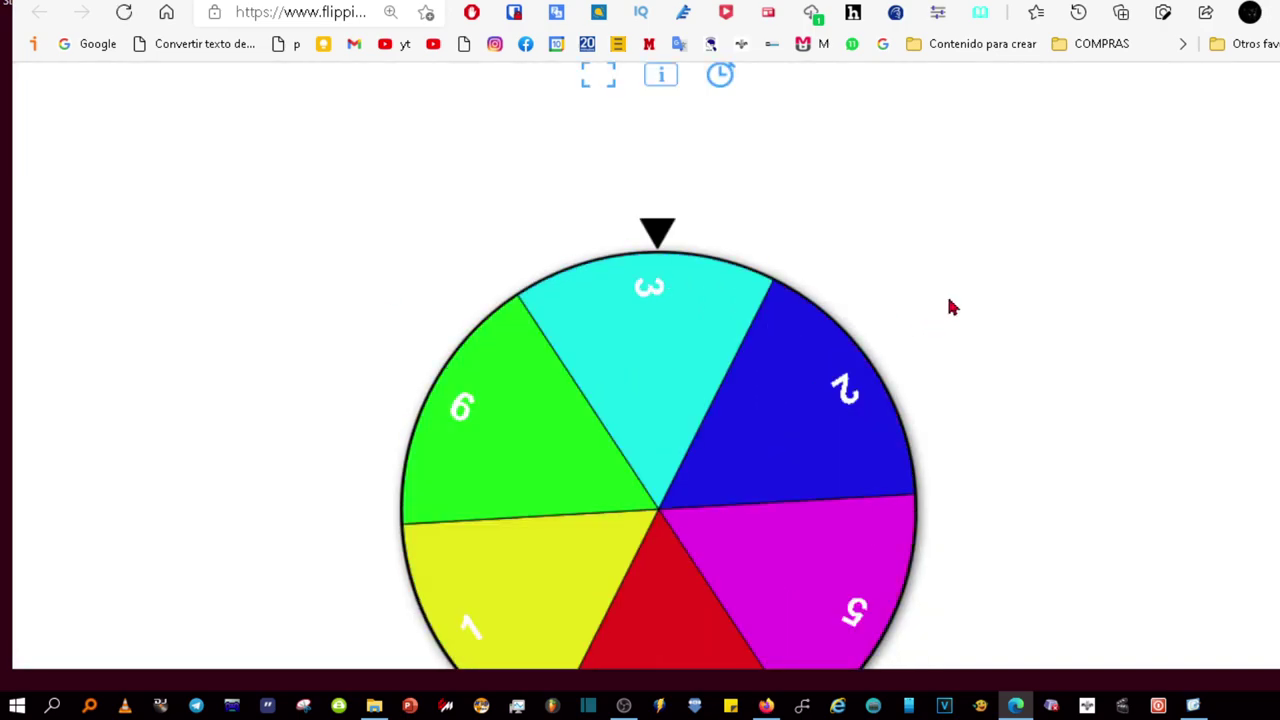
scroll(946, 306, up, 1)
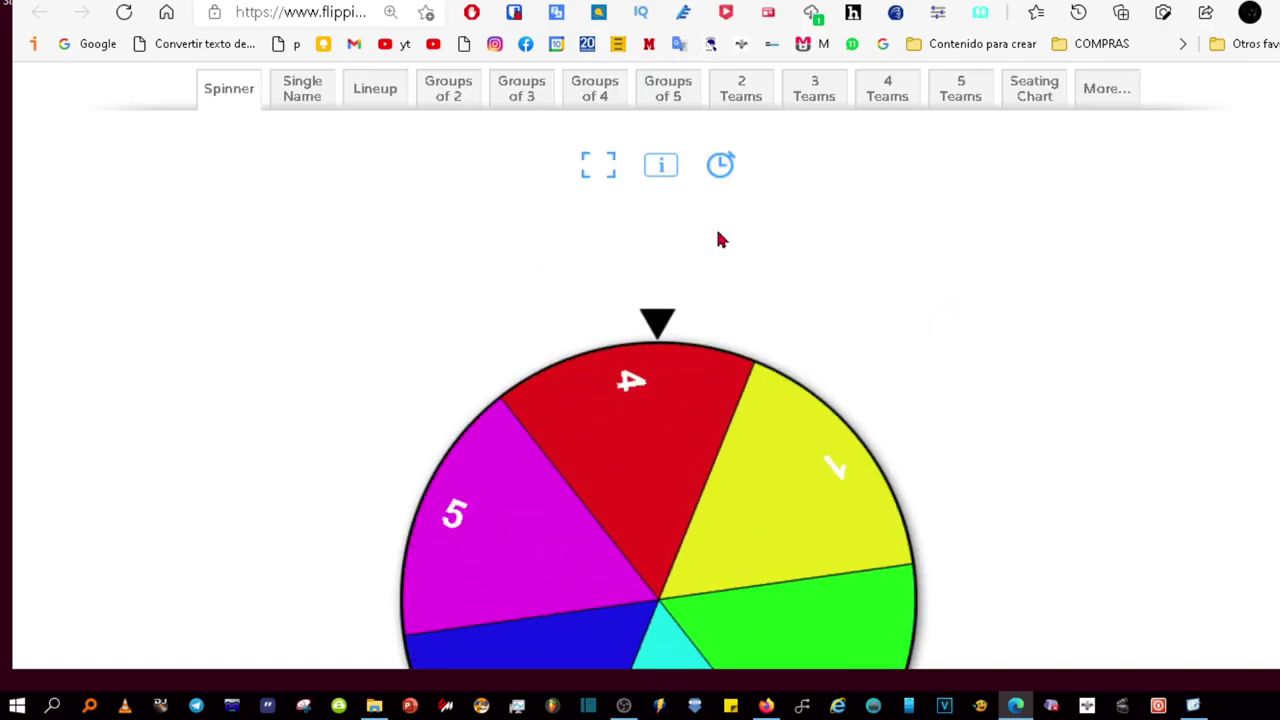
click(598, 168)
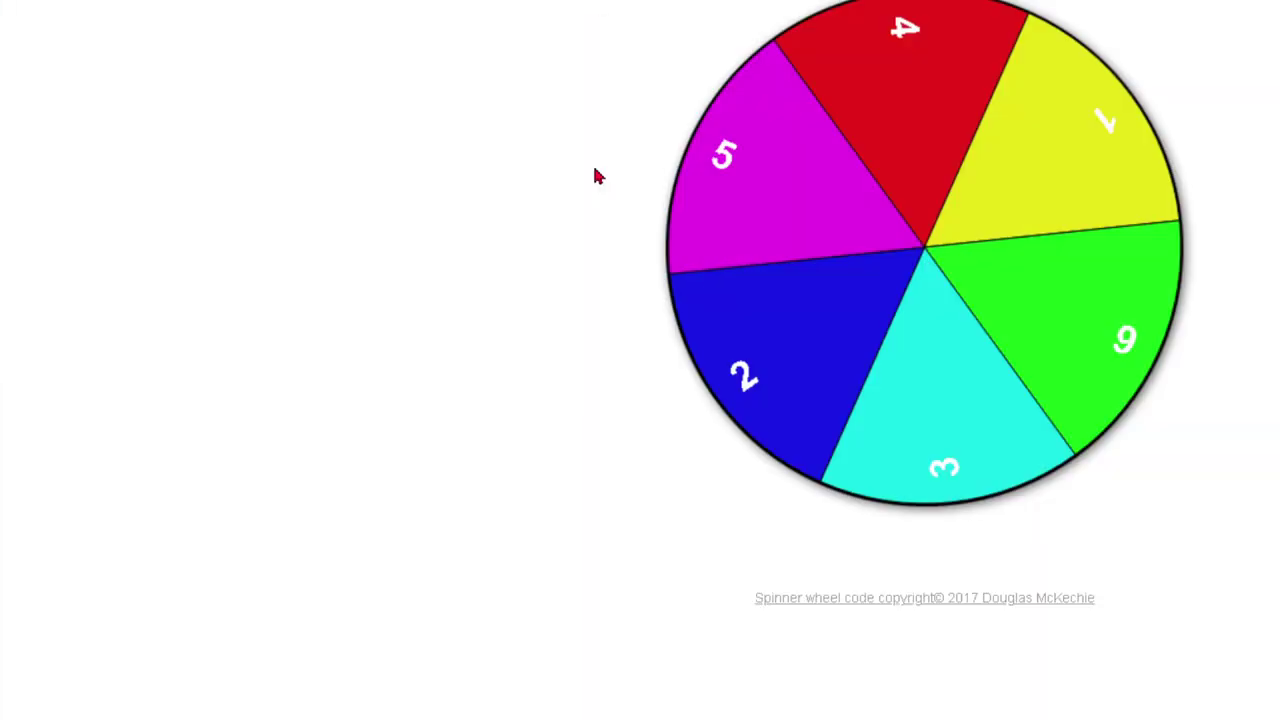
key(Escape)
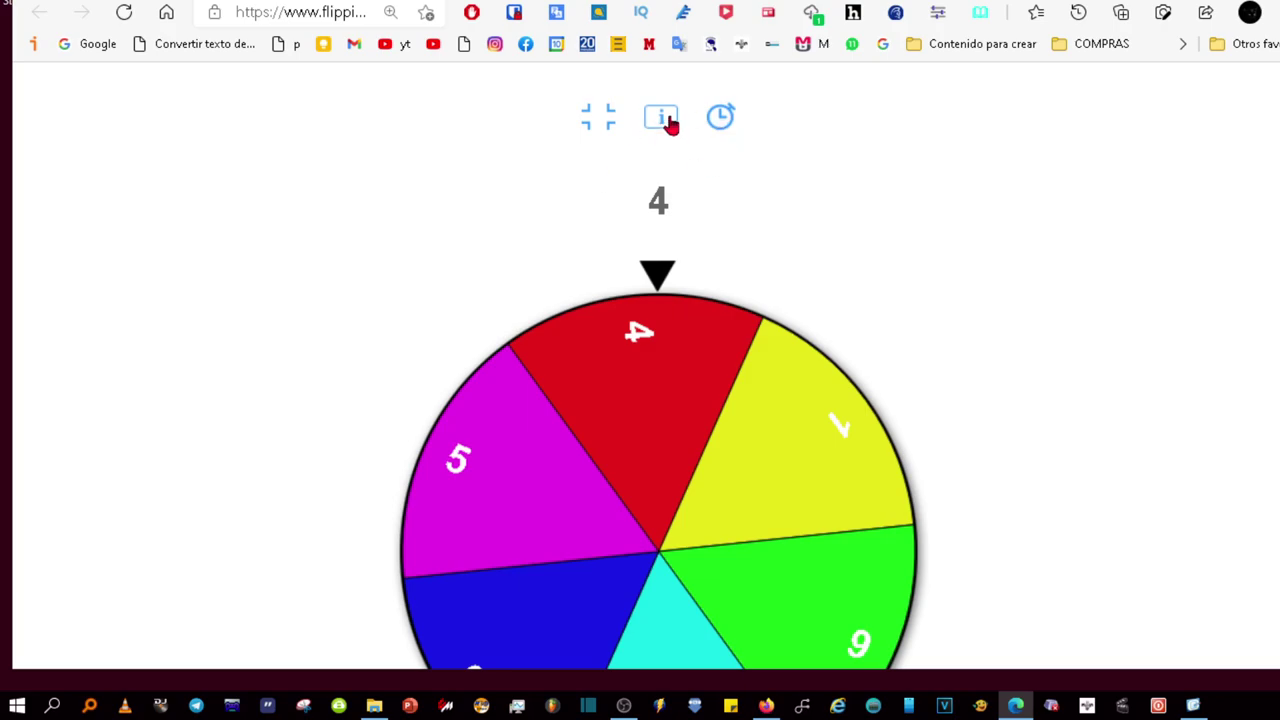
Set the instruction banner text to 'Pulsa sobre la ruleta'.
click(668, 133)
click(662, 217)
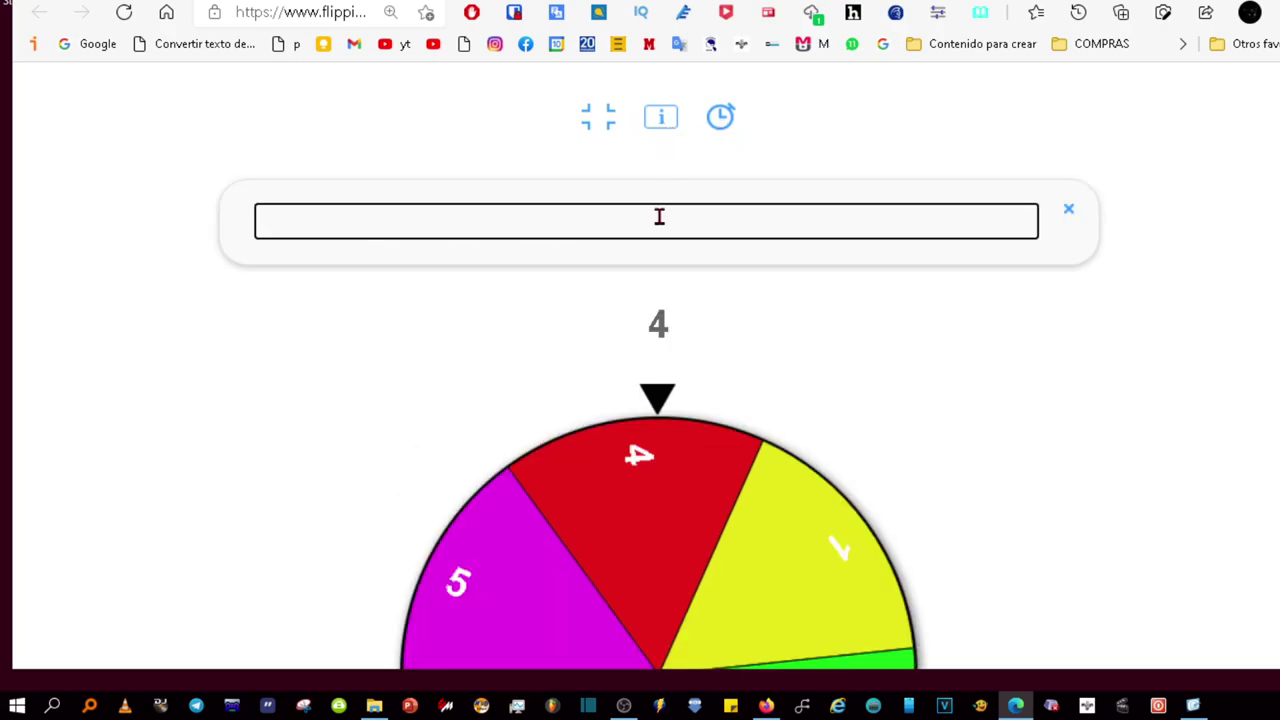
text(Es)
key(BackSpace)
key(BackSpace)
text(Pulsa sobre )
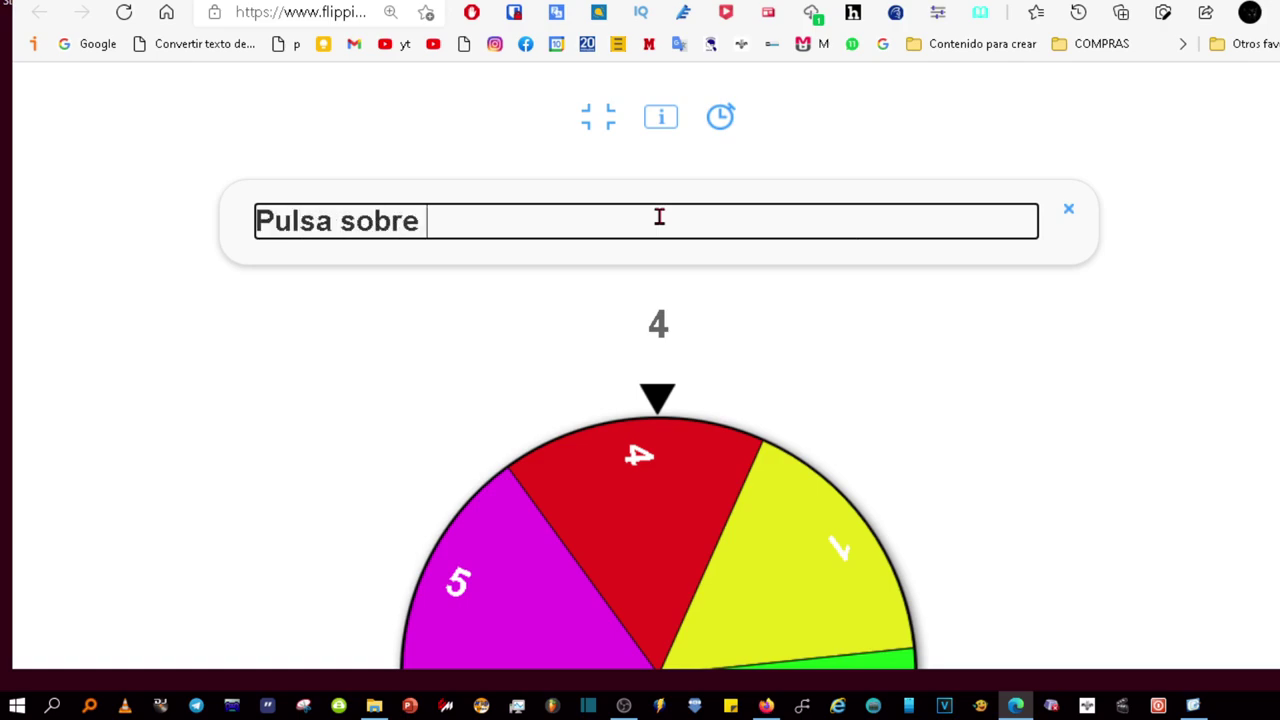
text(la ruleta)
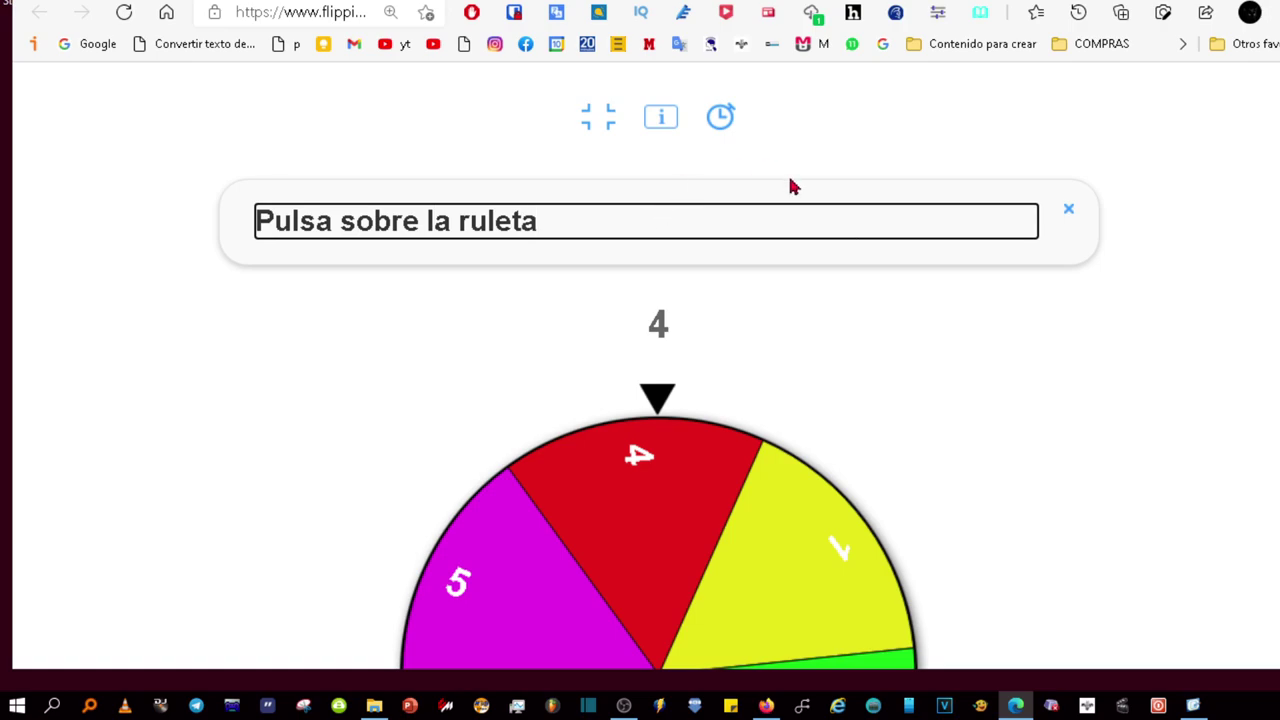
Start the countdown timer, spin the wheel to land on 5, then close both panels and show More tools.
click(721, 120)
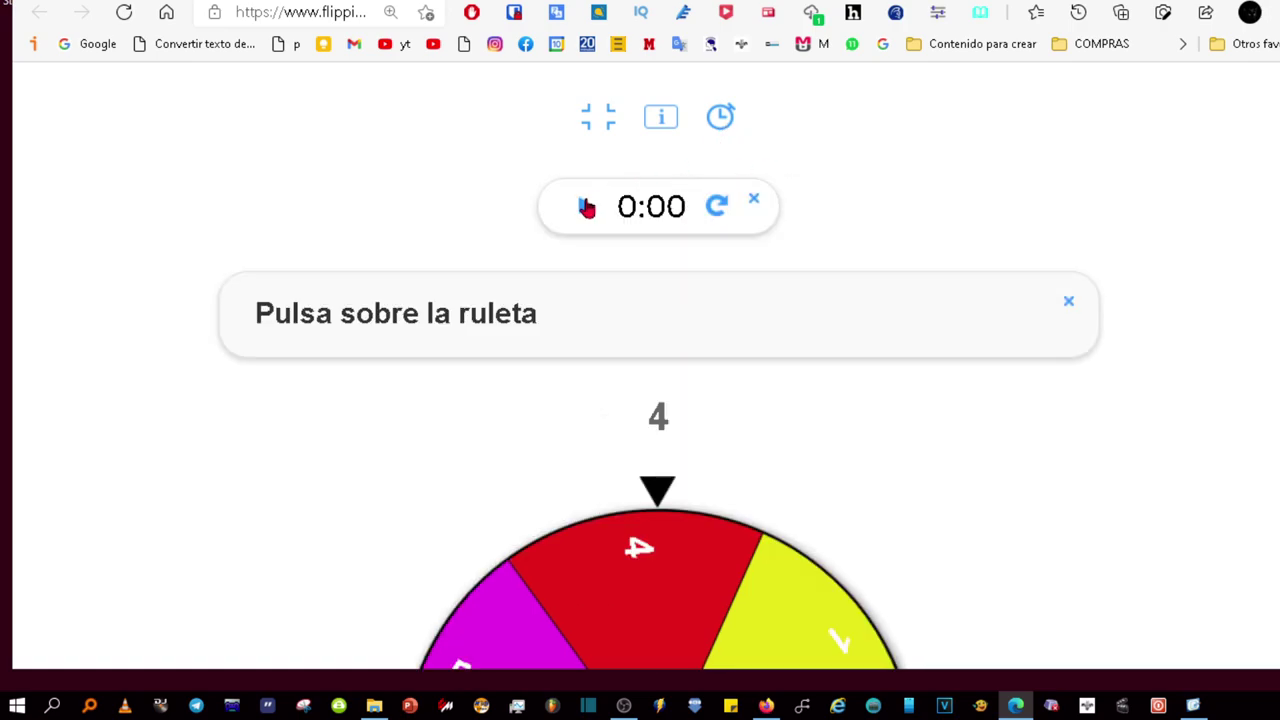
click(587, 207)
click(688, 552)
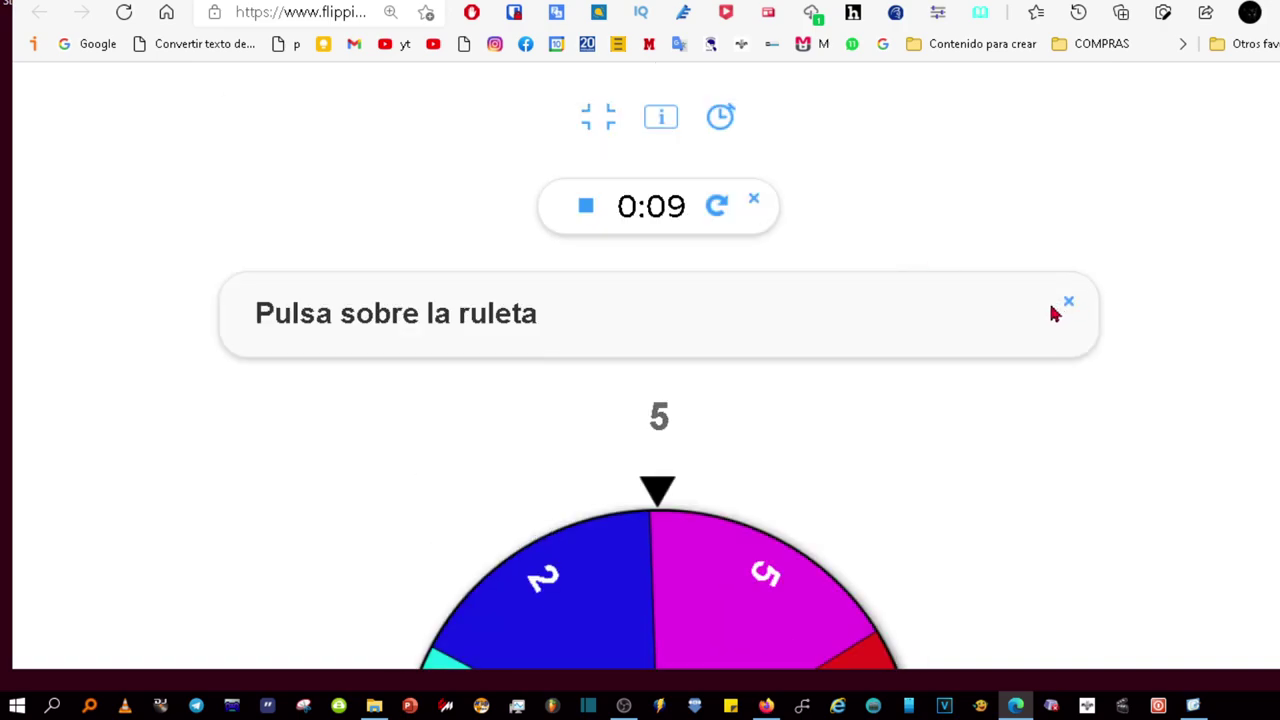
click(1066, 302)
click(1114, 190)
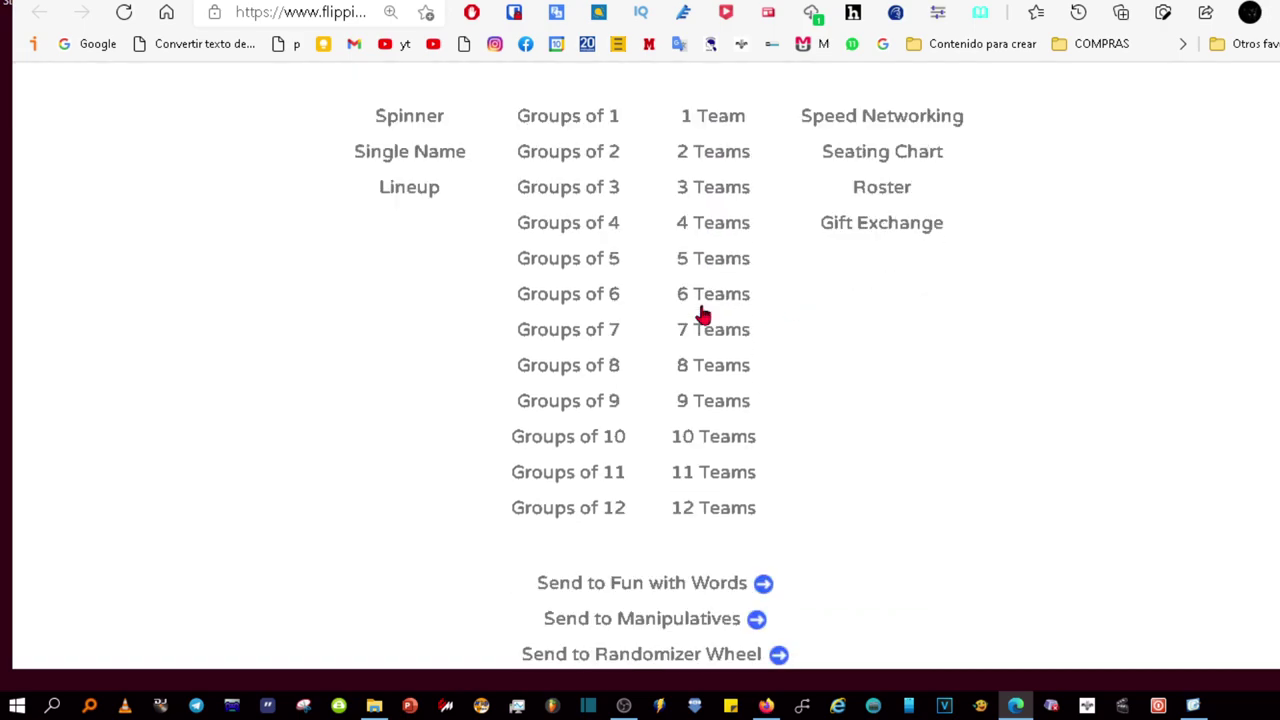
In Quick Edit, strike out the six entries 1–6 and select the first add-a-name box.
click(704, 314)
scroll(797, 316, down, 1)
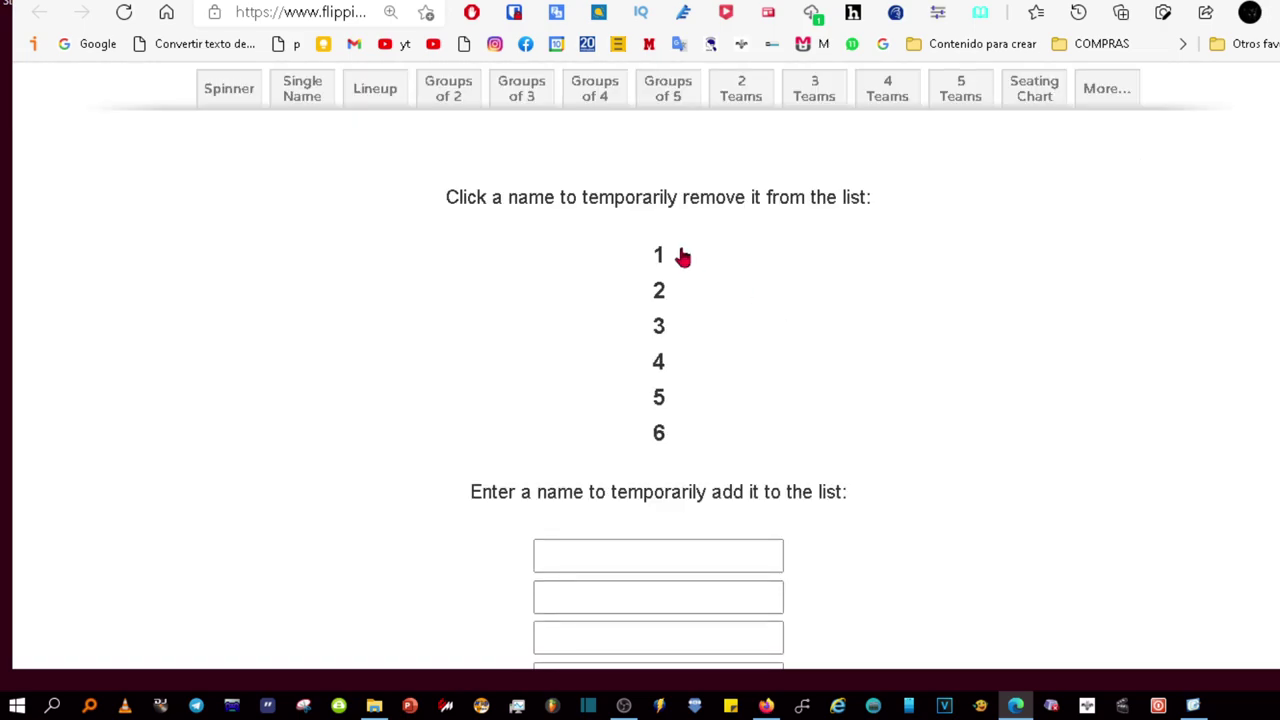
click(660, 298)
click(659, 327)
click(668, 366)
click(660, 410)
click(663, 434)
scroll(696, 409, down, 3)
click(728, 278)
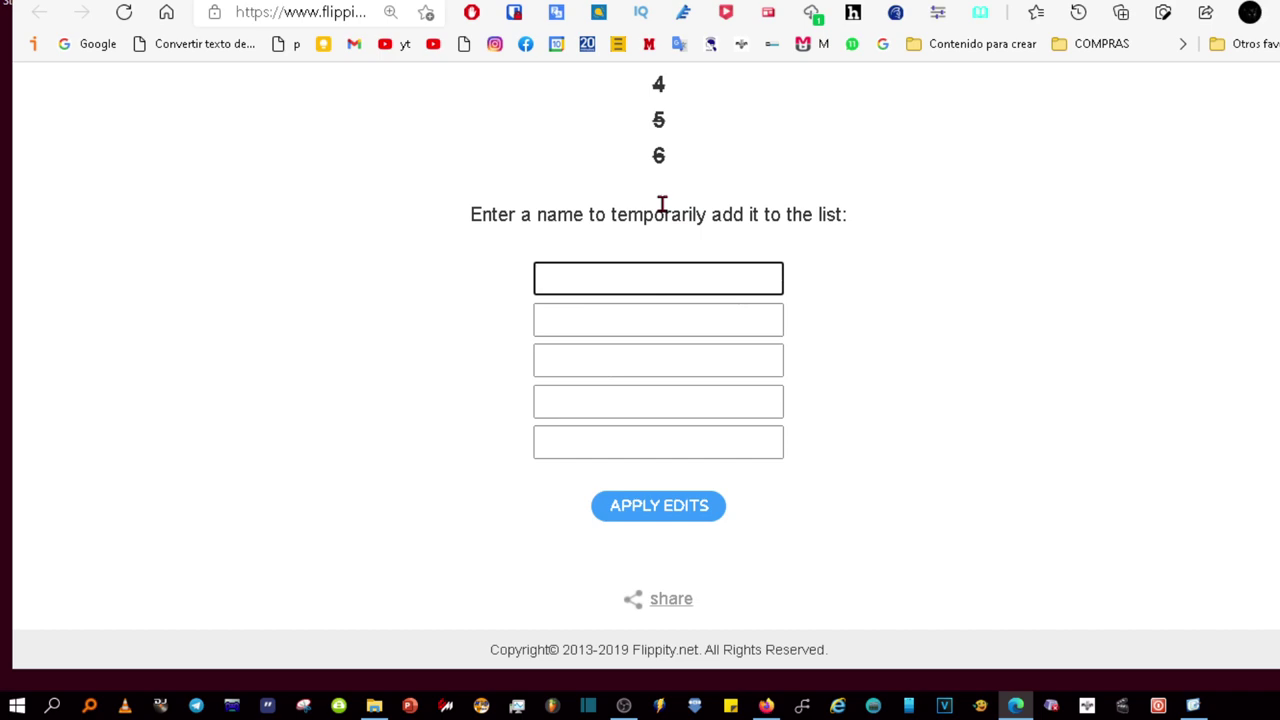
text(7)
Add the names jose, gracias and dale like after 7 in the new-name fields.
click(652, 310)
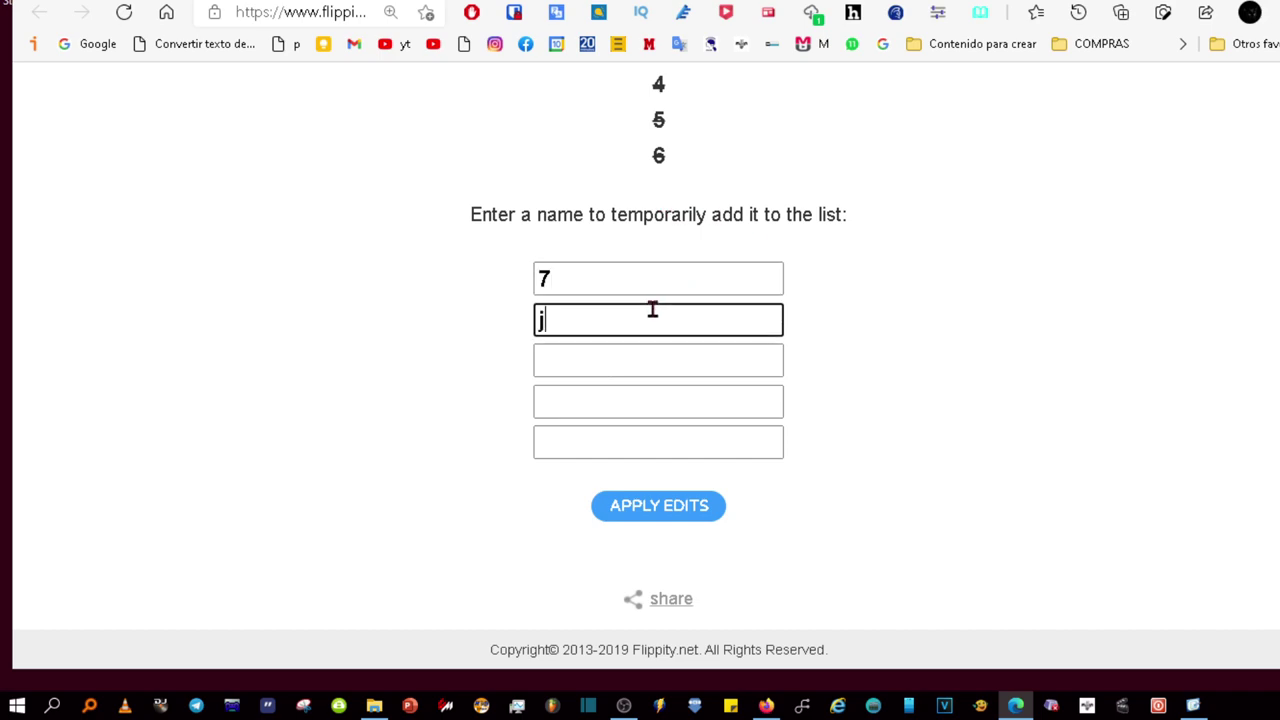
text(ose)
click(635, 357)
text(g)
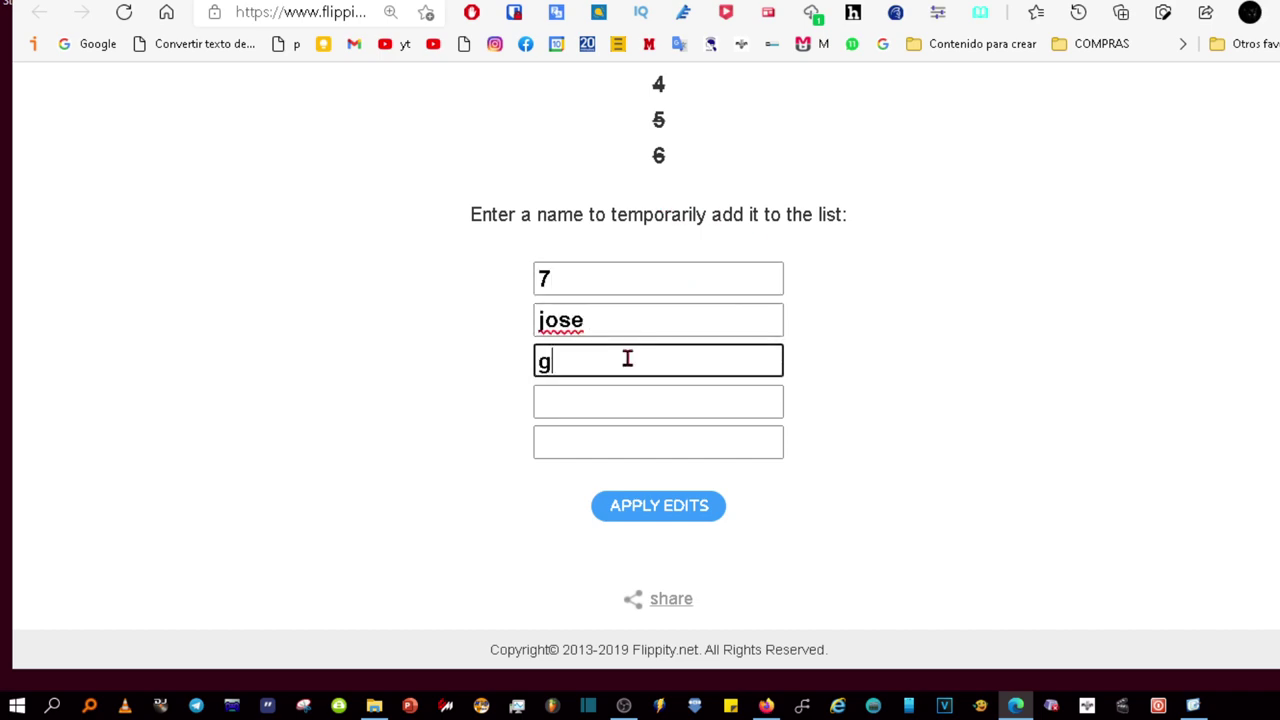
text(racias)
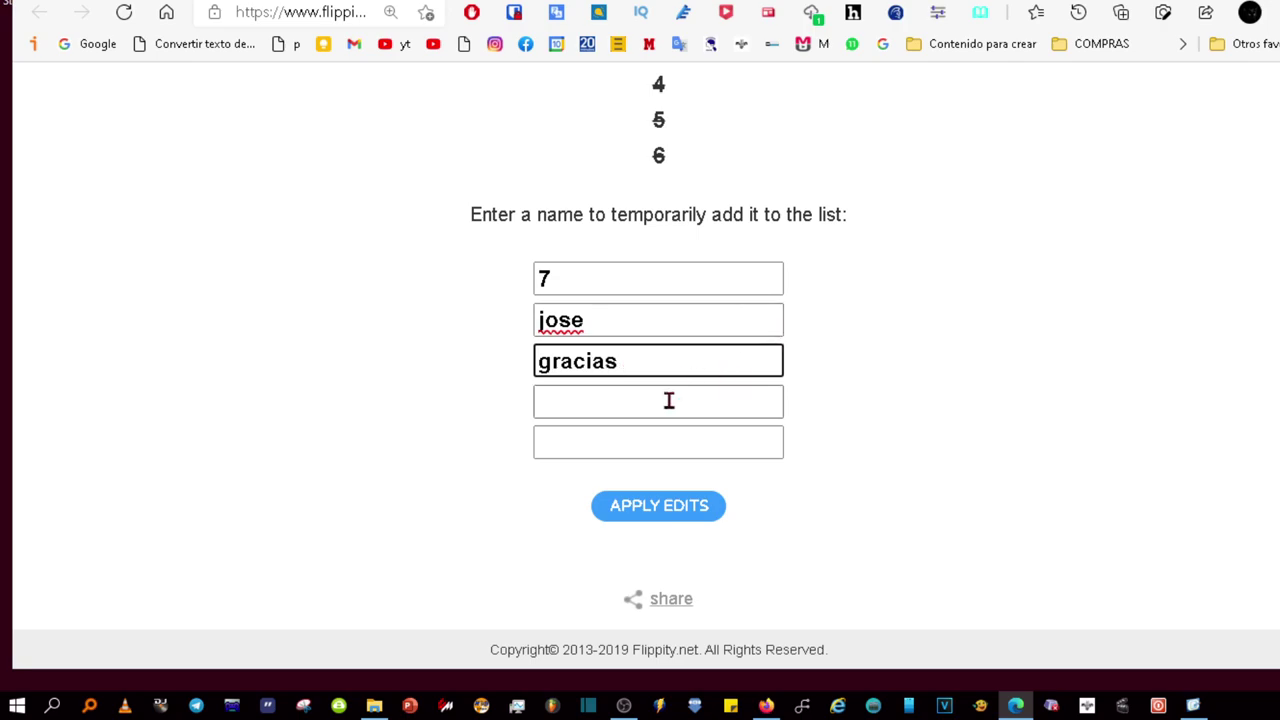
click(668, 400)
text(dale like)
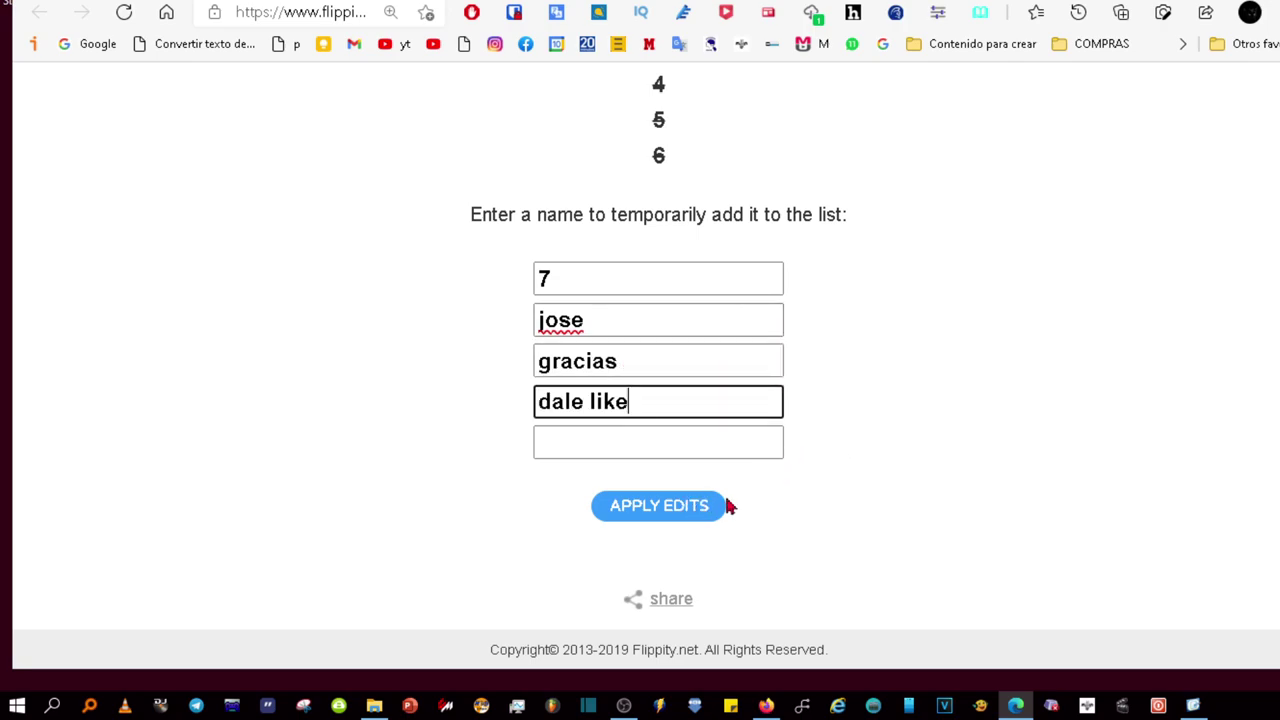
Apply the edits and spin the new four-slice wheel.
click(684, 510)
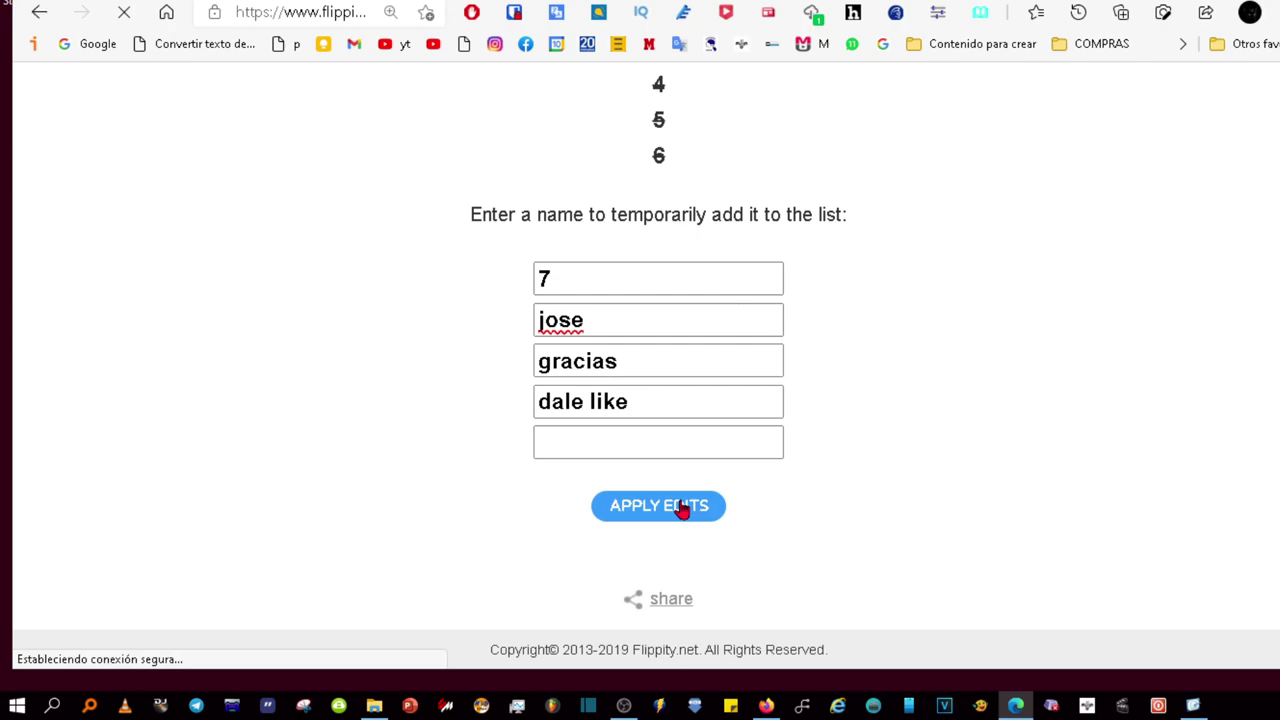
scroll(437, 437, down, 3)
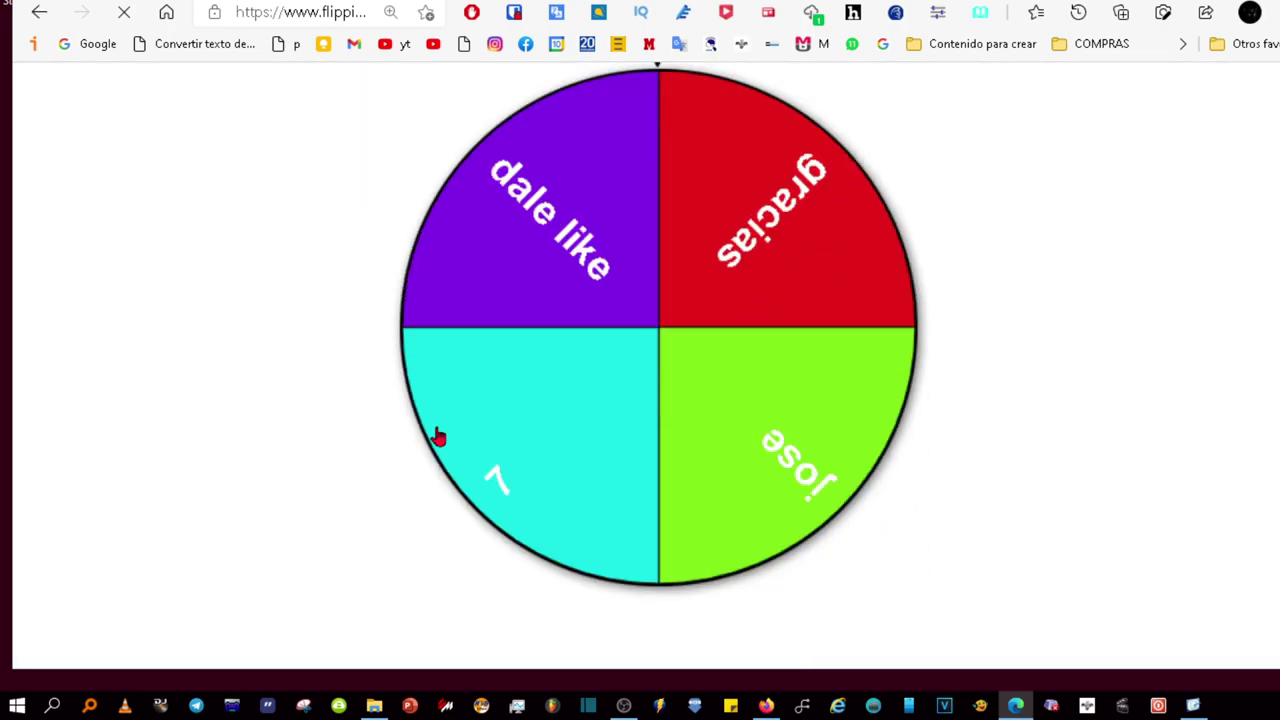
click(595, 268)
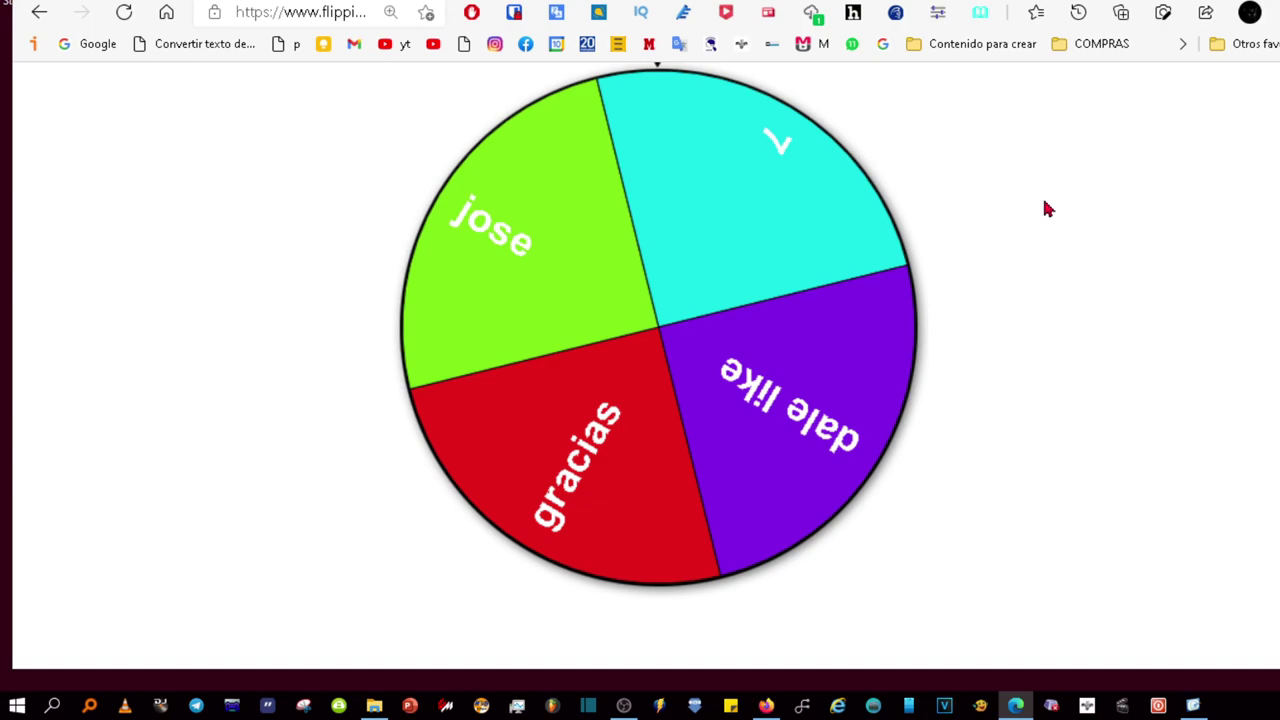
scroll(1043, 209, up, 3)
scroll(1046, 220, down, 5)
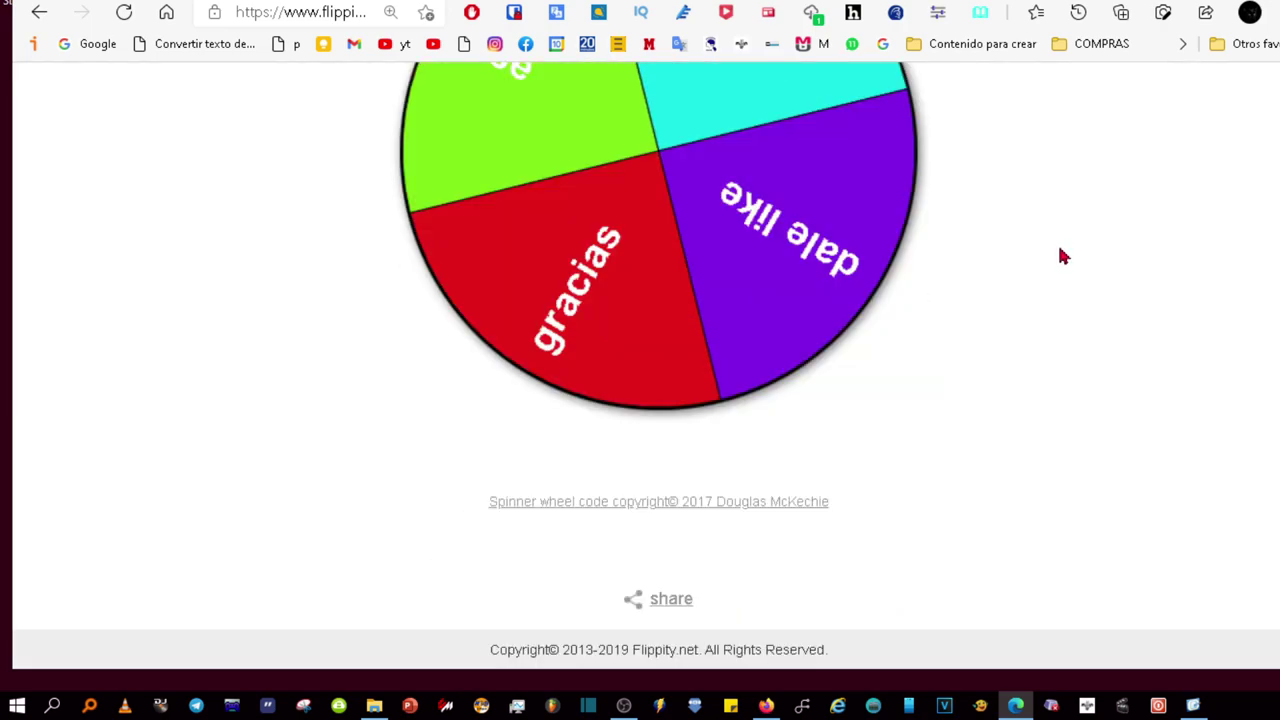